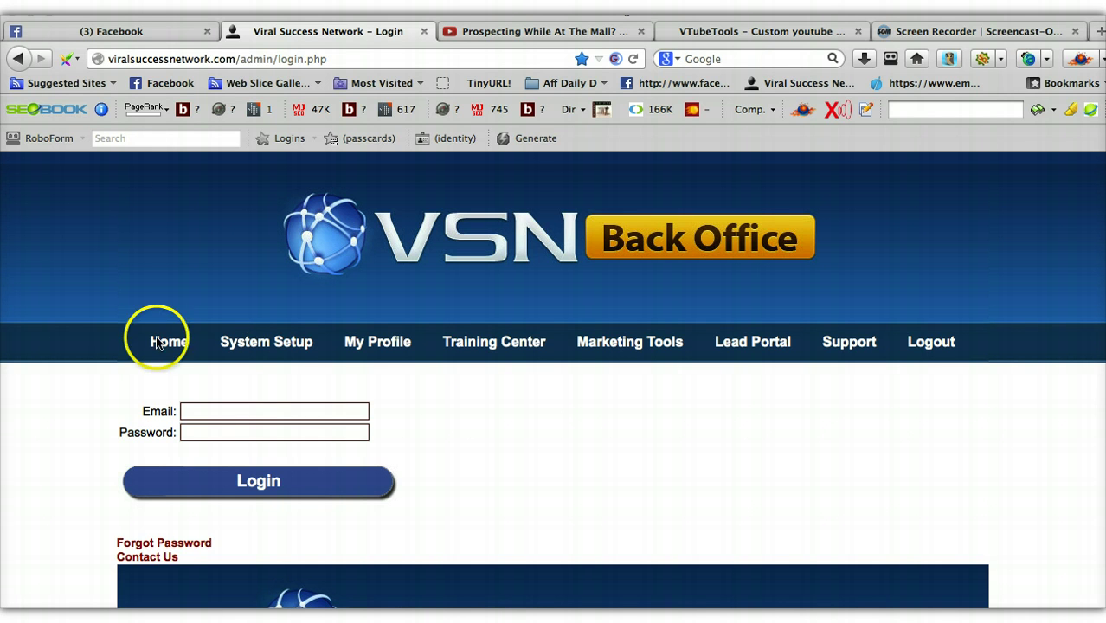
Log in with the saved credentials and show the 62 All Star capture page templates
left_click(248, 408)
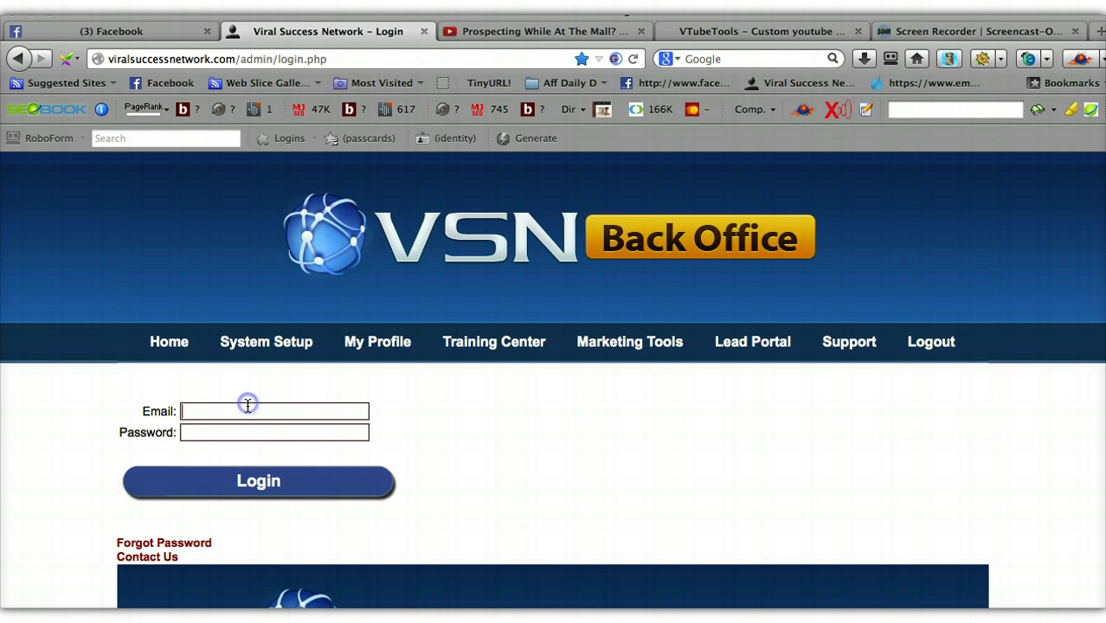
type("k")
key("Down")
key("Return")
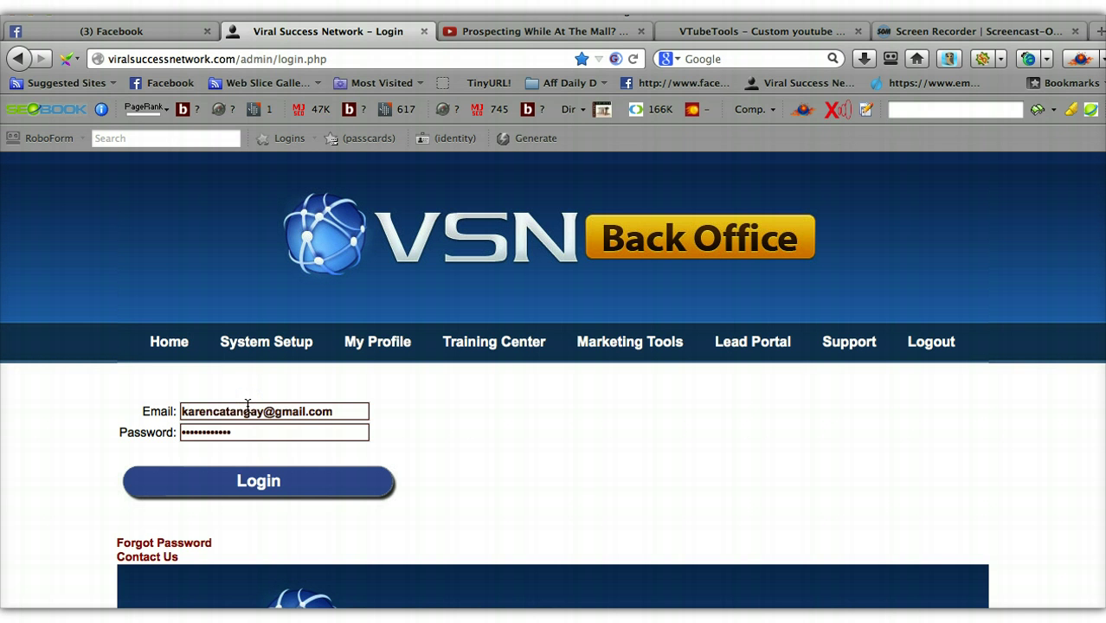
left_click(247, 497)
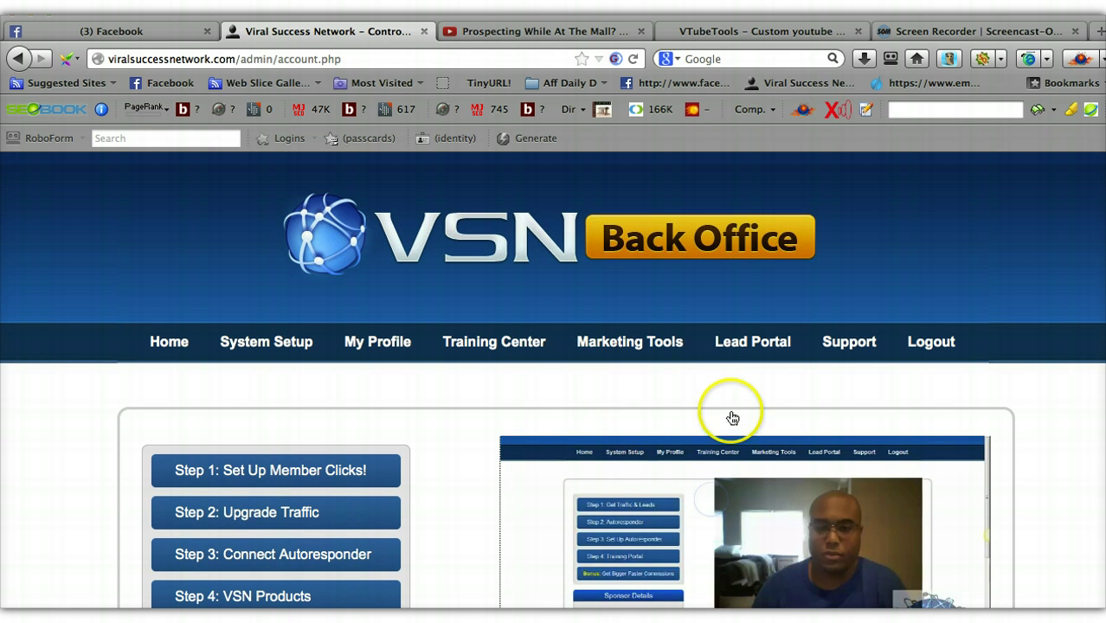
left_click(606, 375)
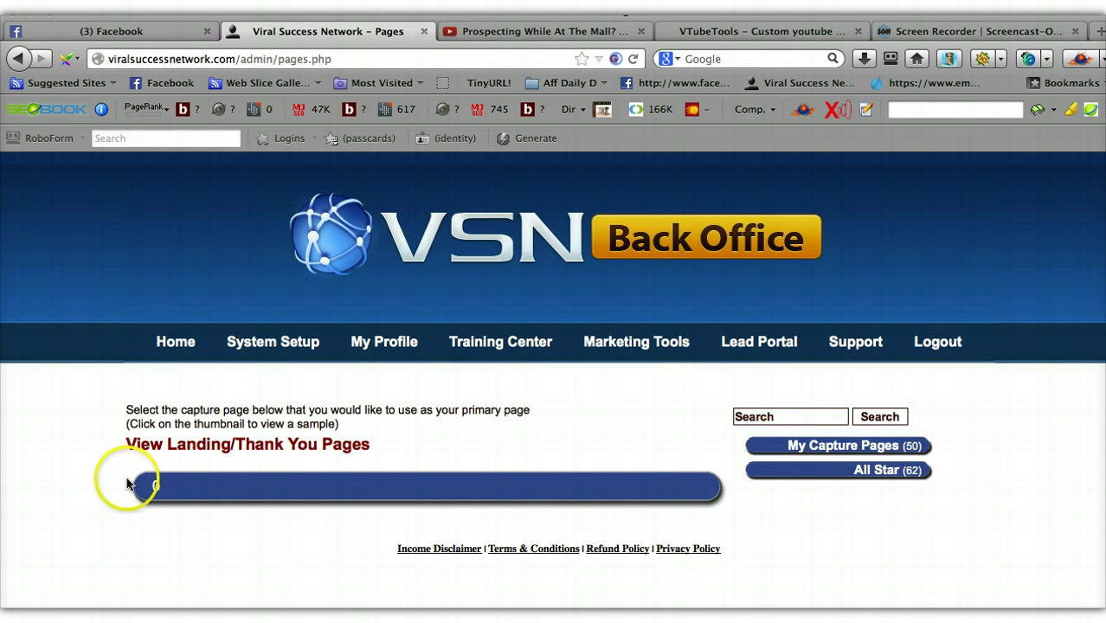
mouse_move(630, 342)
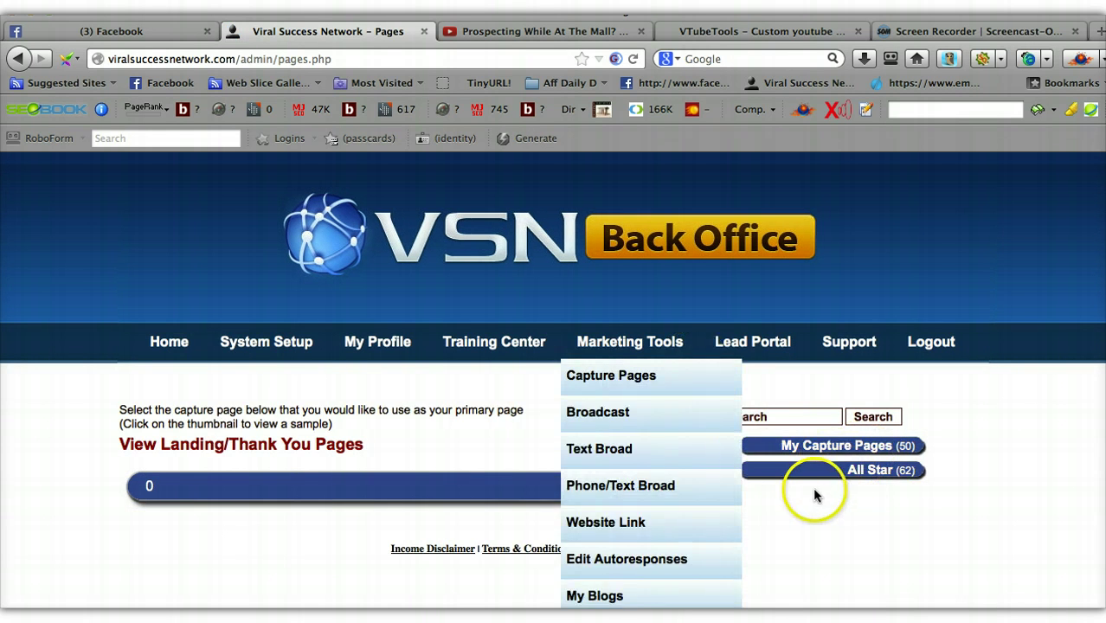
left_click(834, 479)
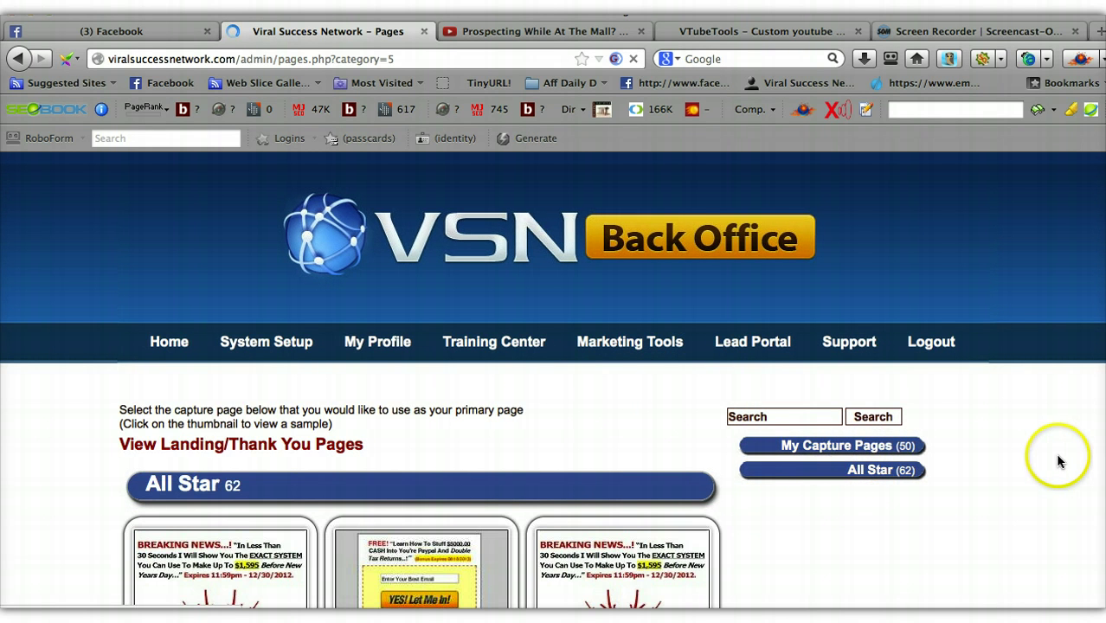
scroll(458, 374, "down", 1)
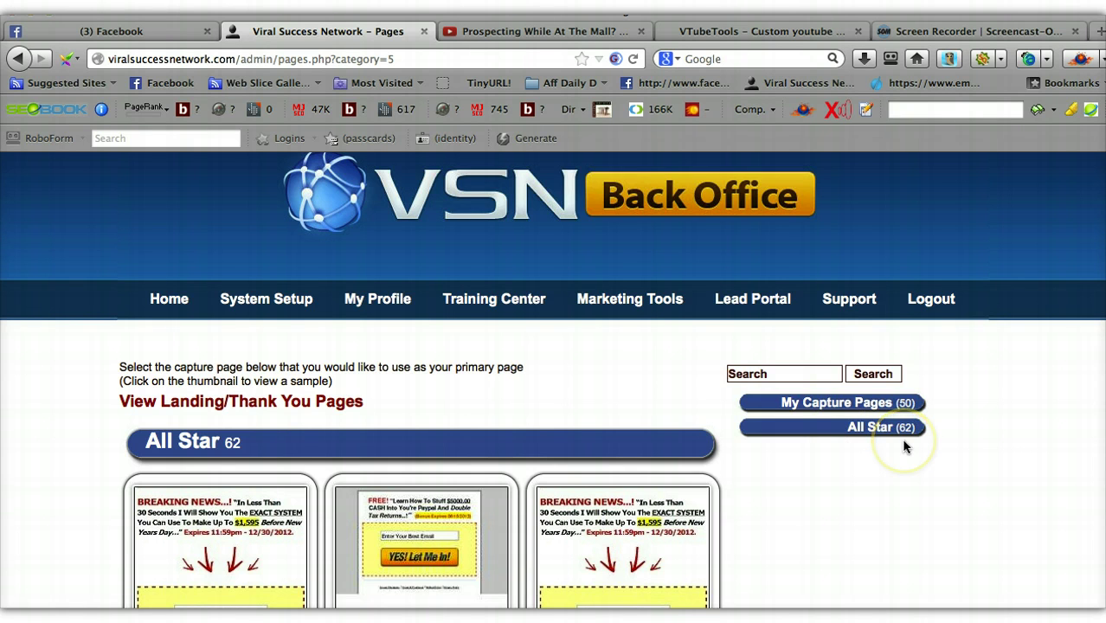
scroll(905, 449, "down", 2)
scroll(903, 448, "down", 3)
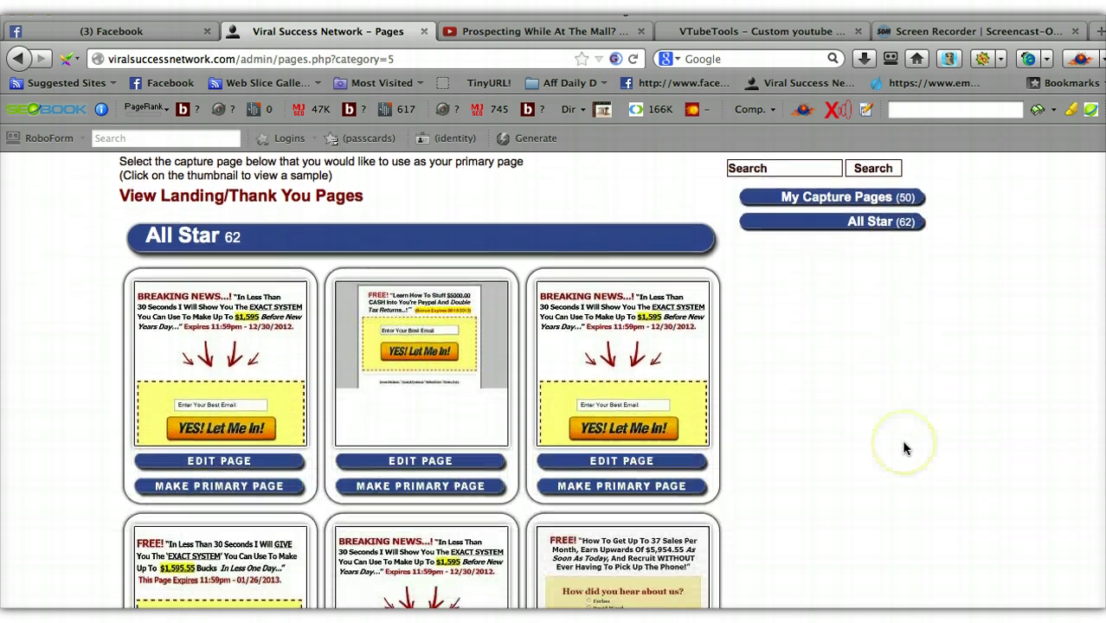
scroll(904, 448, "down", 1)
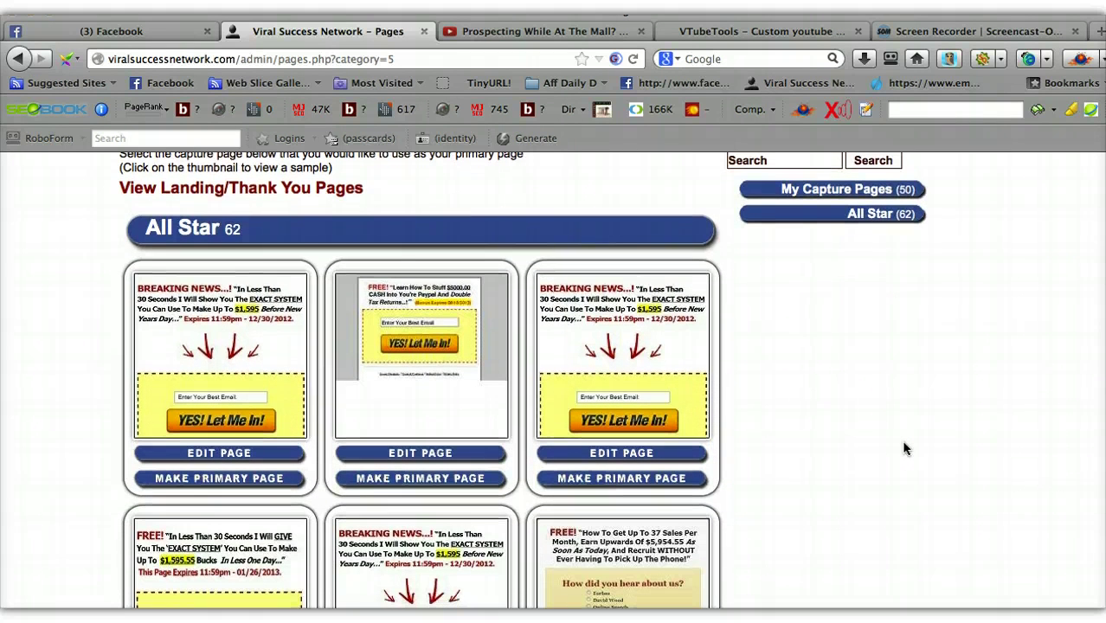
scroll(904, 448, "down", 2)
scroll(905, 448, "down", 2)
scroll(905, 448, "down", 1)
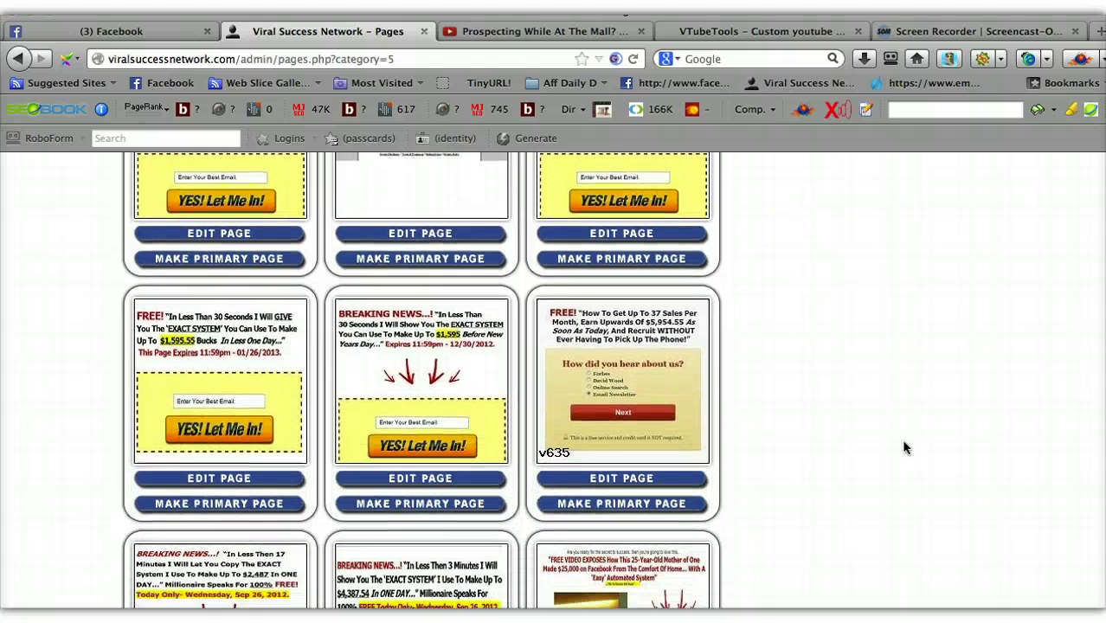
scroll(905, 449, "down", 1)
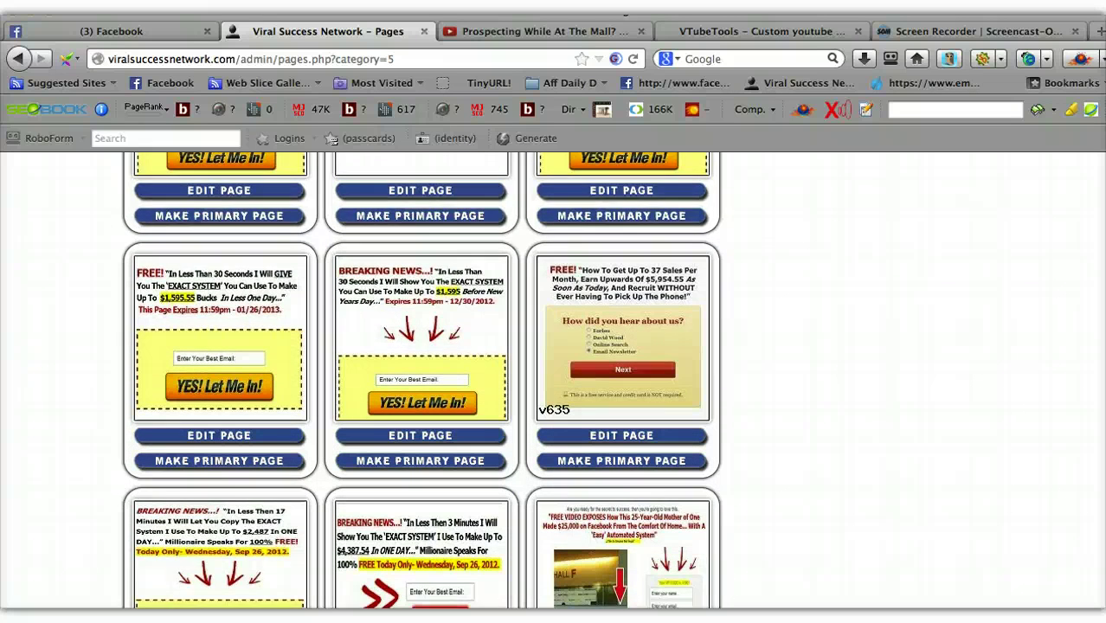
scroll(905, 449, "down", 4)
scroll(905, 448, "down", 1)
scroll(904, 448, "down", 1)
scroll(905, 448, "down", 5)
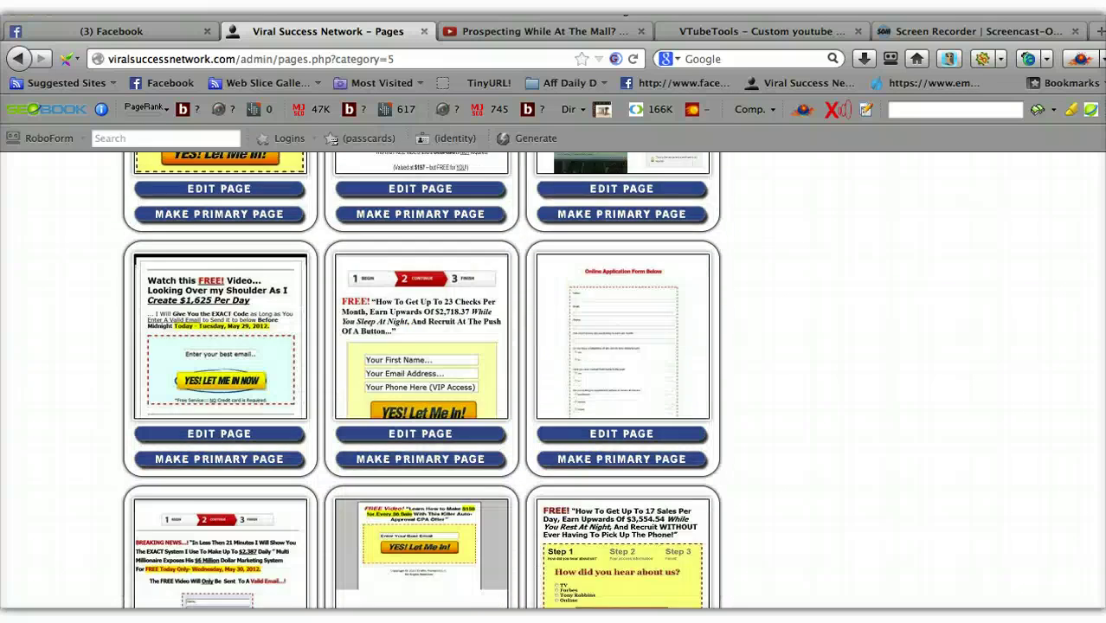
scroll(905, 448, "down", 5)
scroll(905, 448, "down", 4)
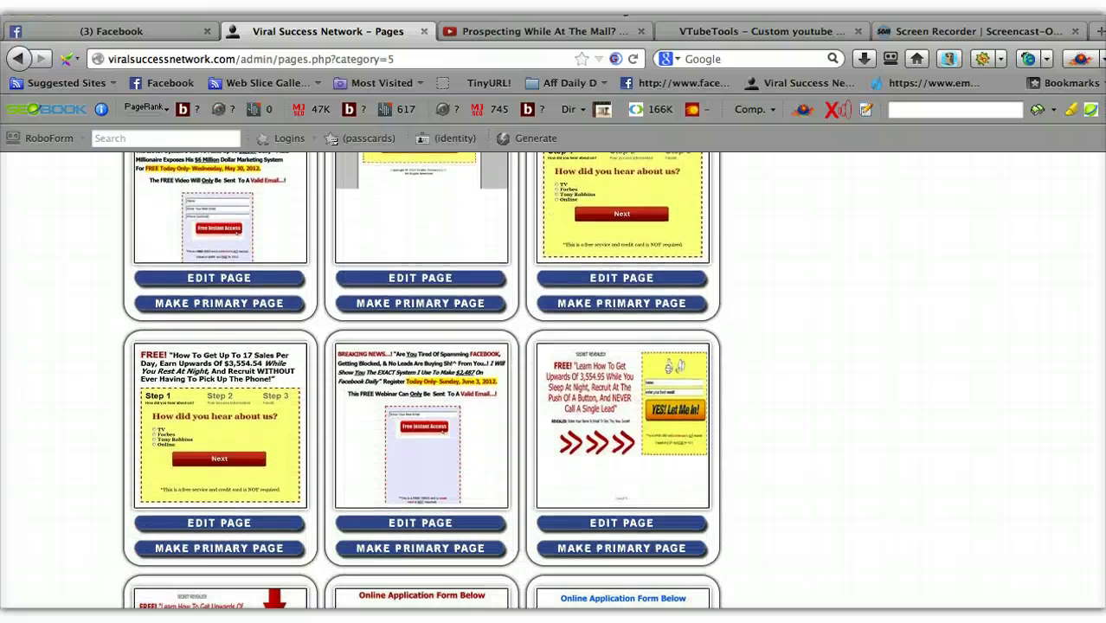
scroll(904, 449, "down", 3)
scroll(905, 449, "down", 3)
scroll(905, 448, "down", 2)
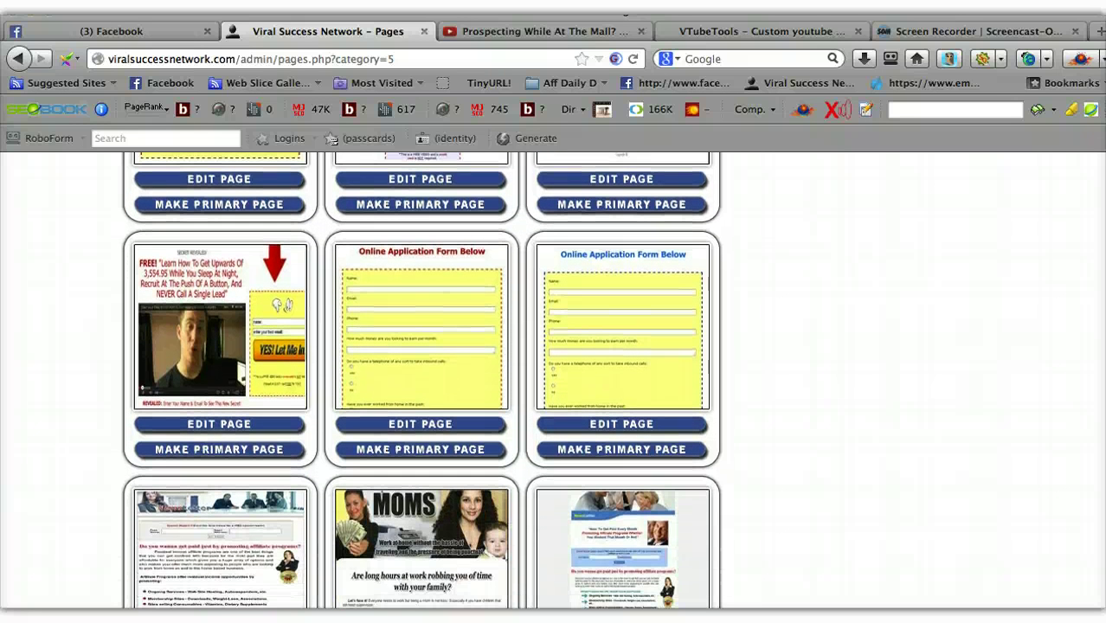
scroll(904, 448, "down", 2)
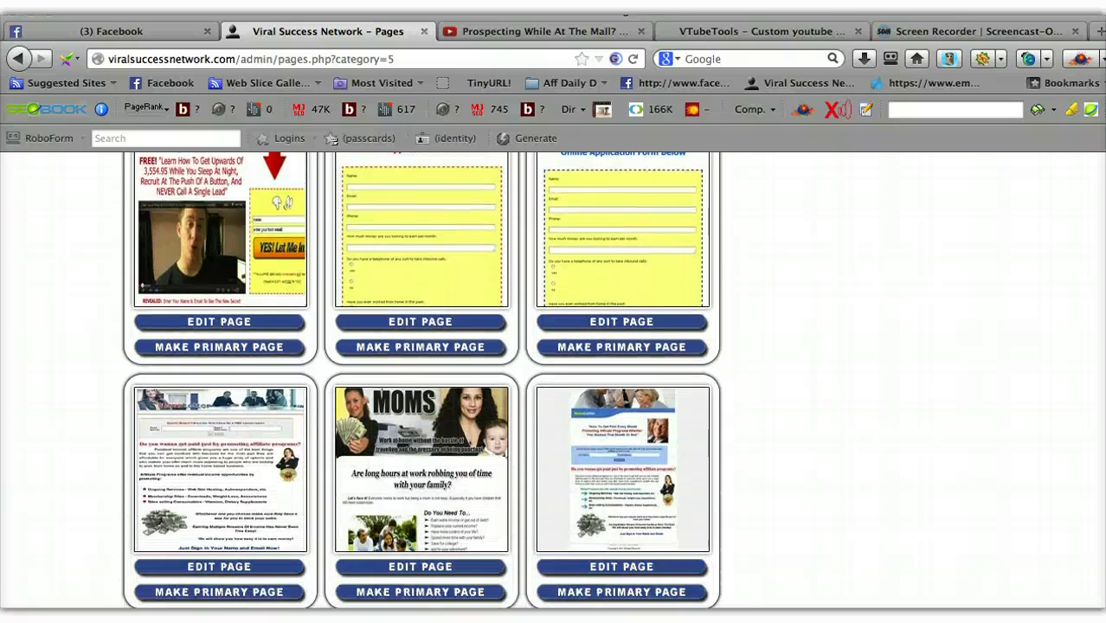
scroll(905, 449, "down", 3)
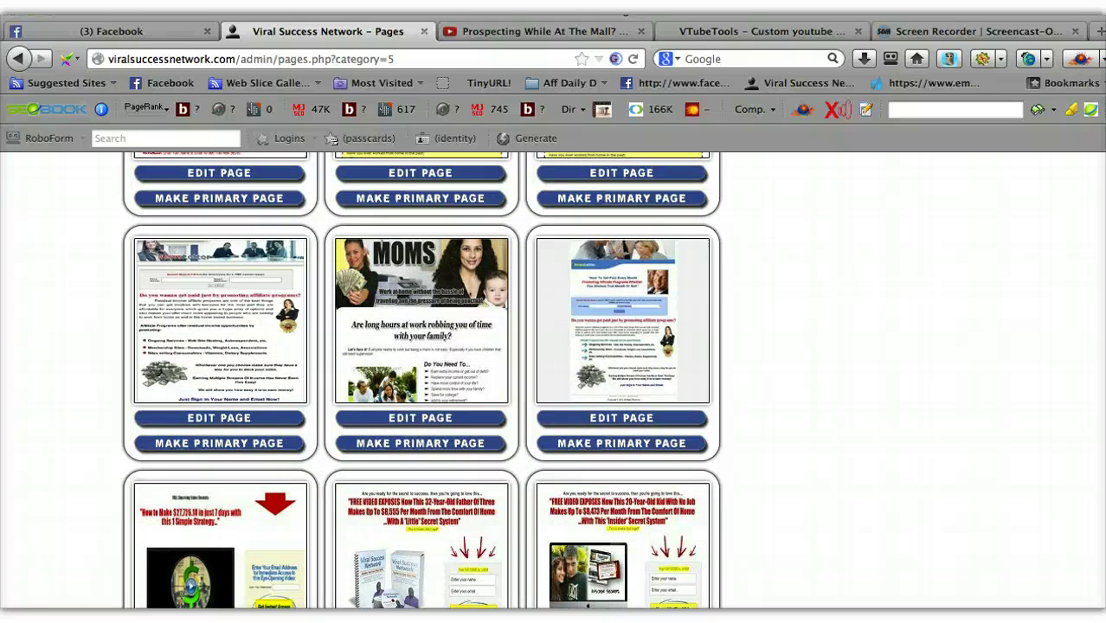
scroll(905, 449, "down", 2)
scroll(905, 449, "down", 3)
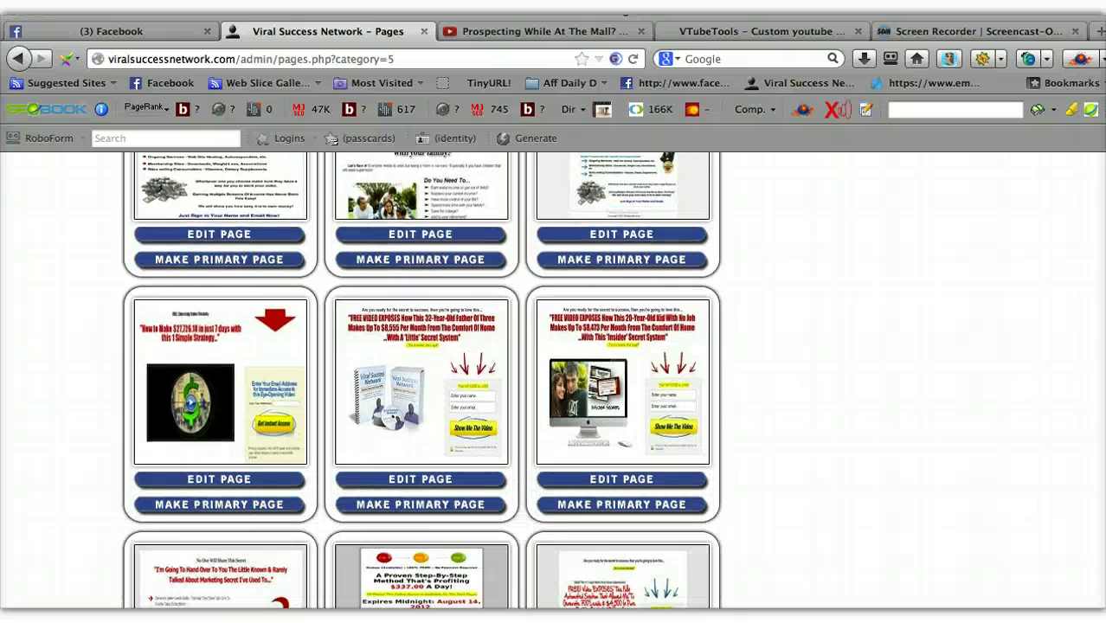
scroll(905, 448, "down", 3)
scroll(905, 448, "down", 1)
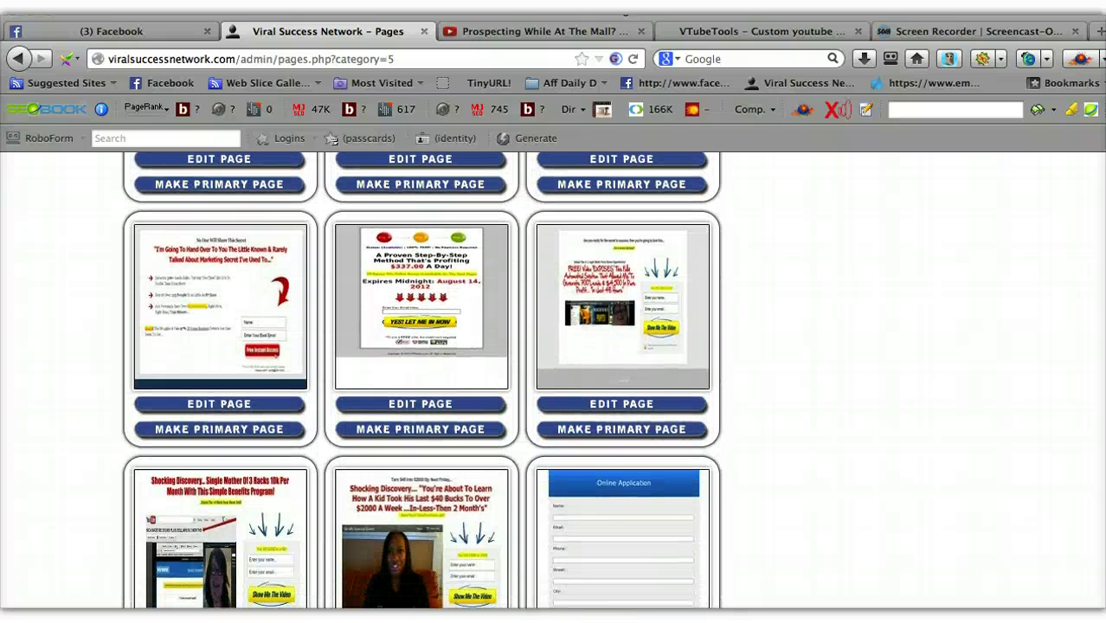
scroll(904, 448, "down", 3)
scroll(905, 448, "down", 1)
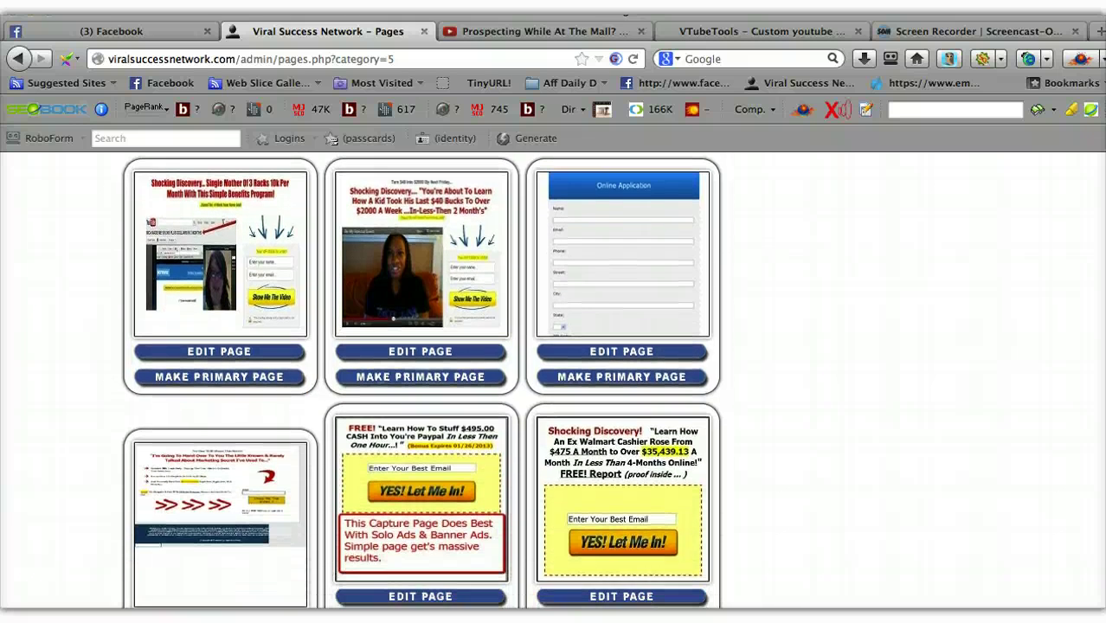
scroll(904, 448, "down", 3)
scroll(904, 449, "down", 1)
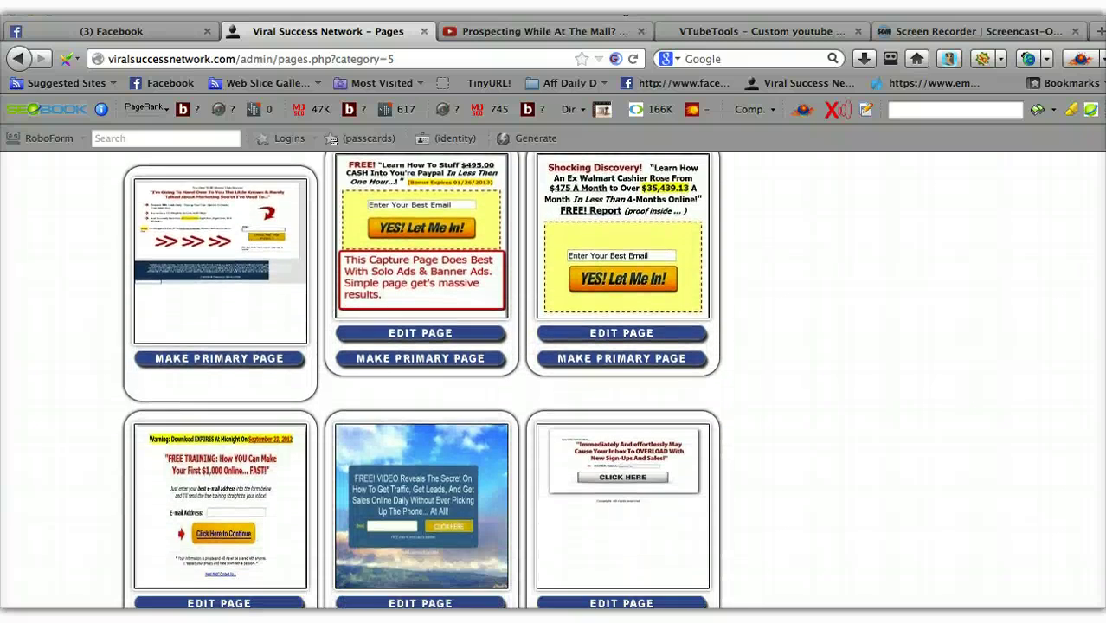
scroll(905, 449, "down", 1)
scroll(905, 449, "down", 2)
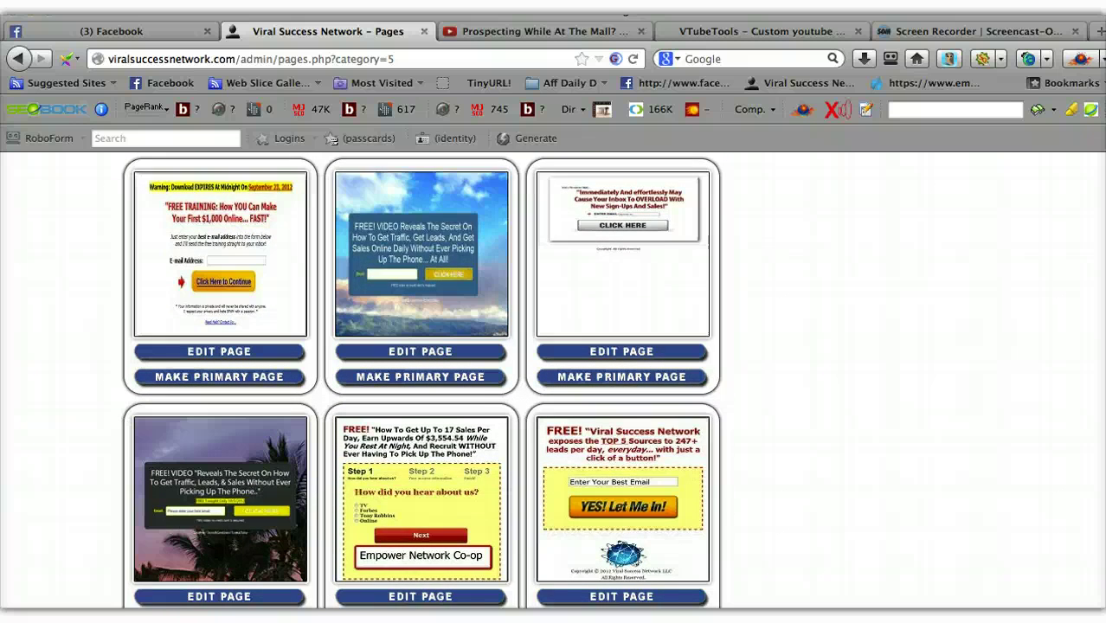
scroll(905, 449, "down", 2)
scroll(905, 449, "down", 2)
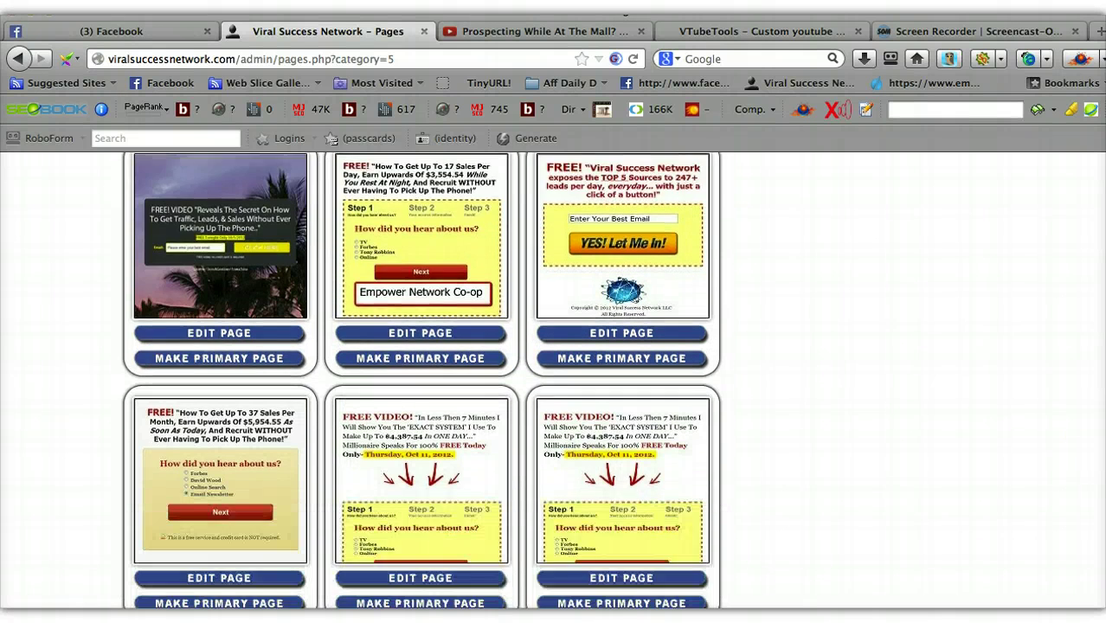
scroll(904, 449, "down", 1)
scroll(905, 449, "down", 2)
scroll(905, 448, "down", 1)
scroll(904, 449, "down", 1)
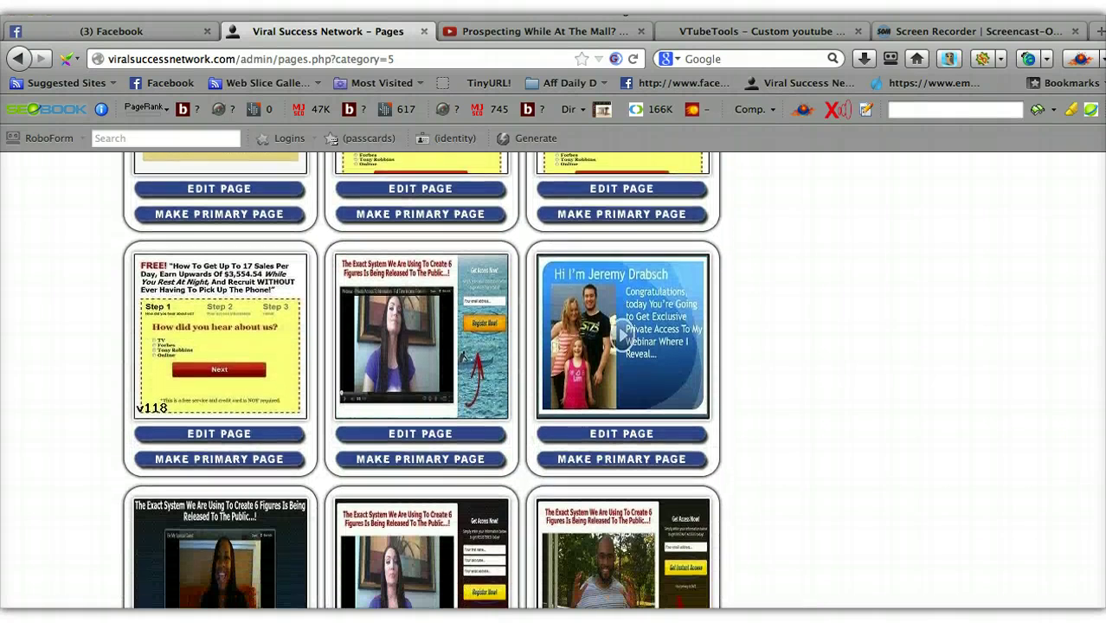
scroll(905, 448, "down", 1)
scroll(904, 448, "down", 1)
scroll(905, 448, "down", 1)
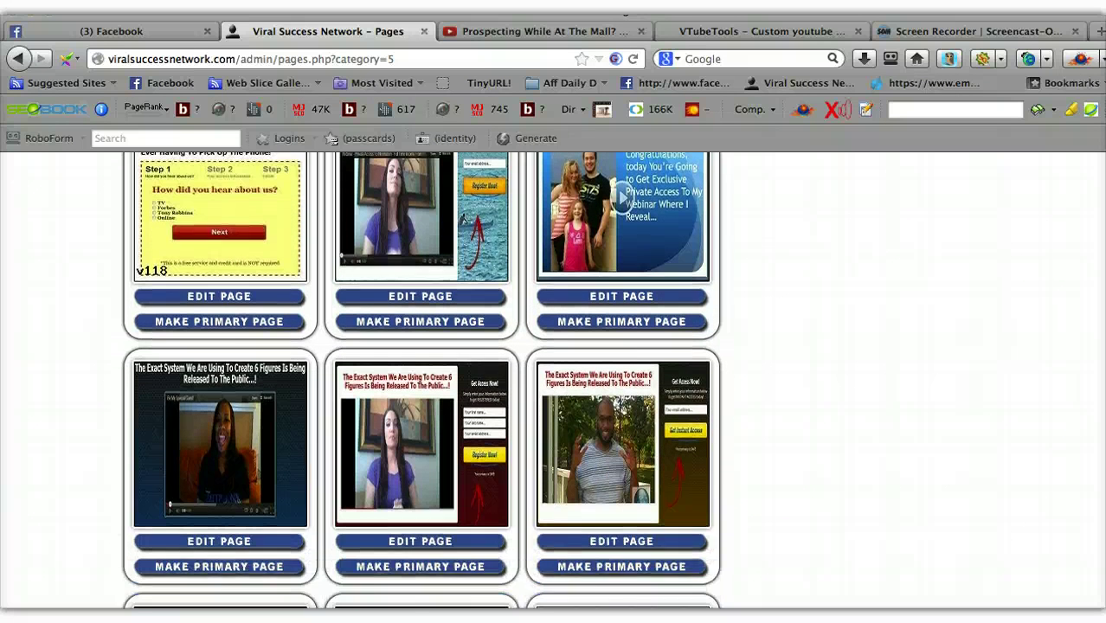
scroll(904, 448, "down", 3)
scroll(904, 449, "down", 1)
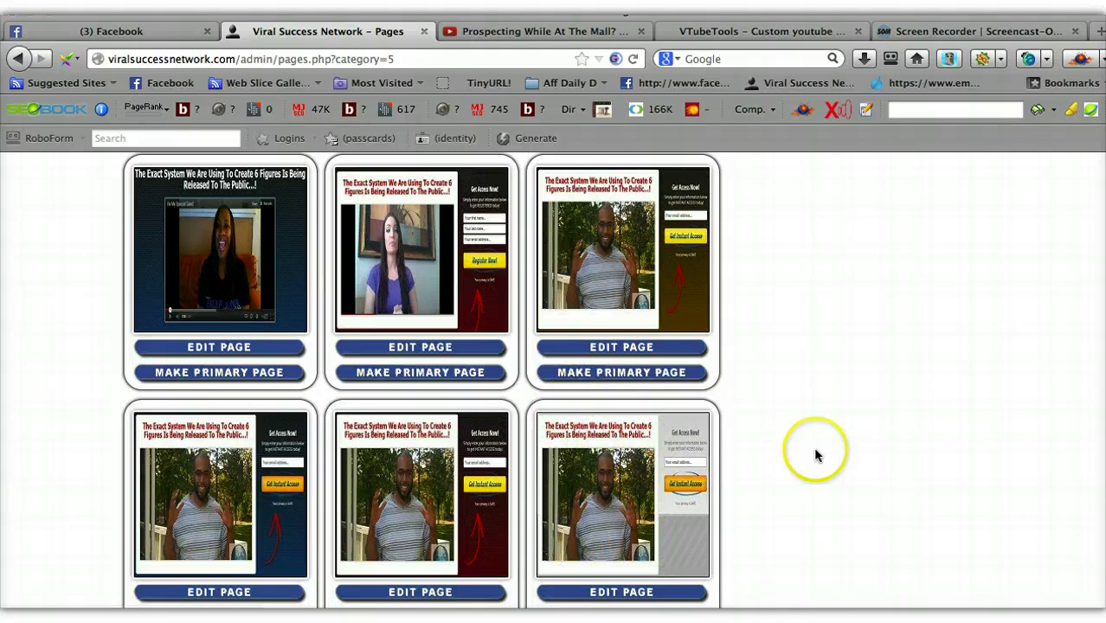
Preview the grey-sidebar Exact System template in a new tab, then return to the gallery
right_click(610, 450)
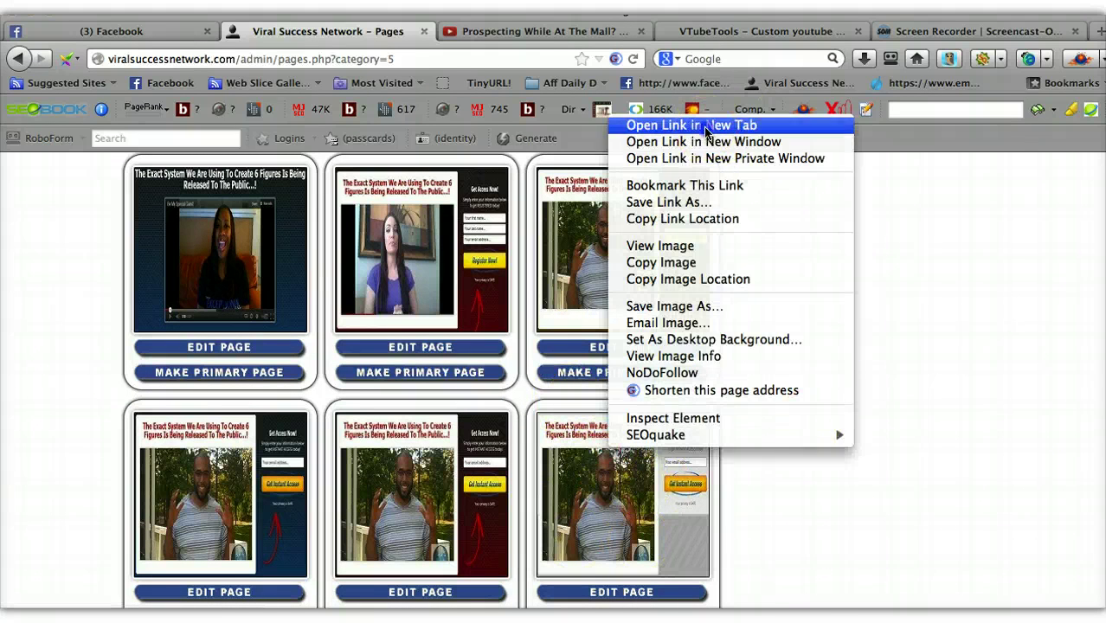
left_click(658, 125)
left_click(436, 34)
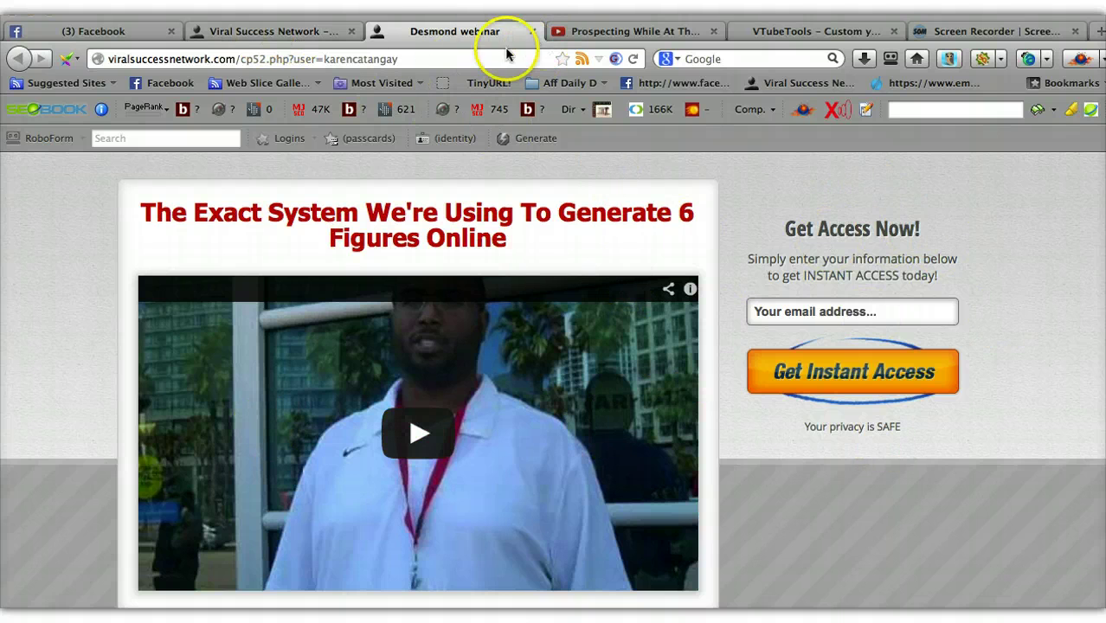
left_click(240, 30)
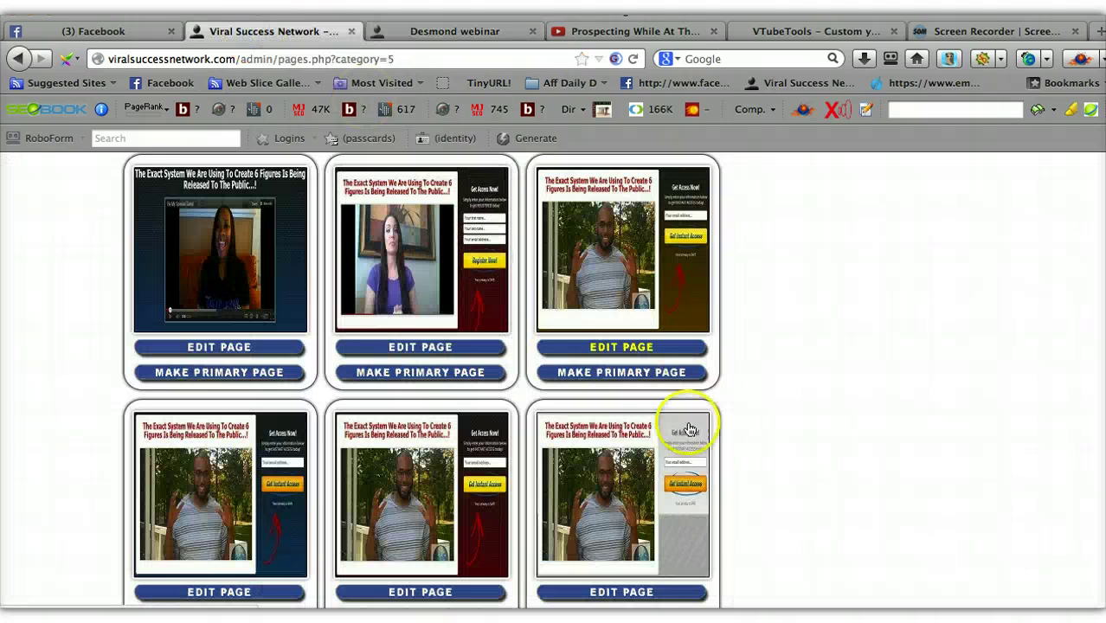
scroll(822, 375, "down", 5)
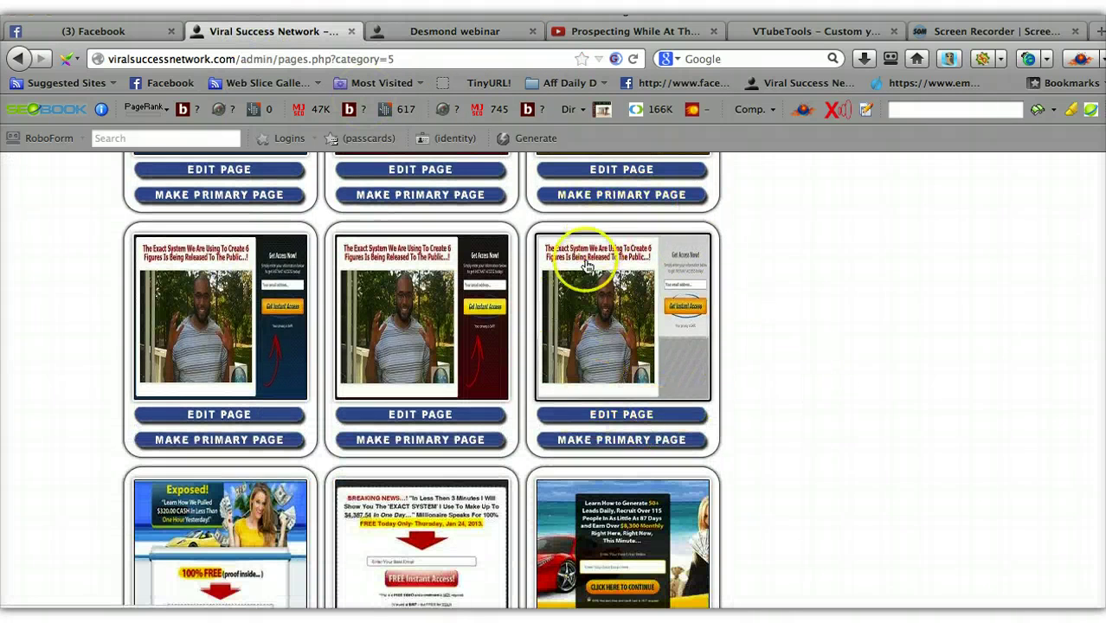
left_click(606, 414)
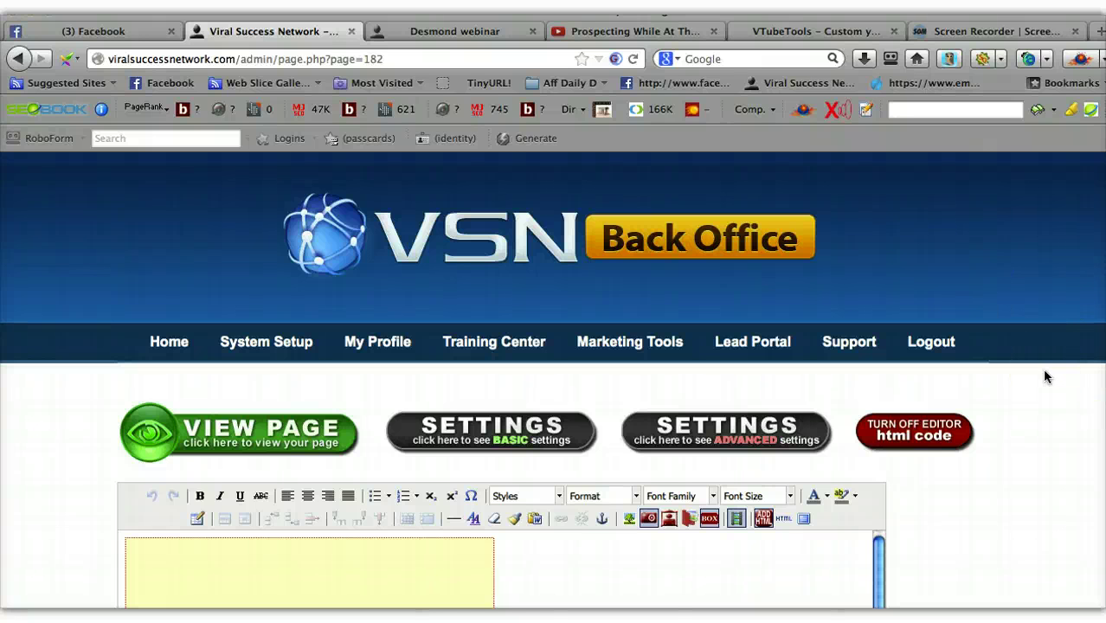
scroll(1045, 371, "down", 3)
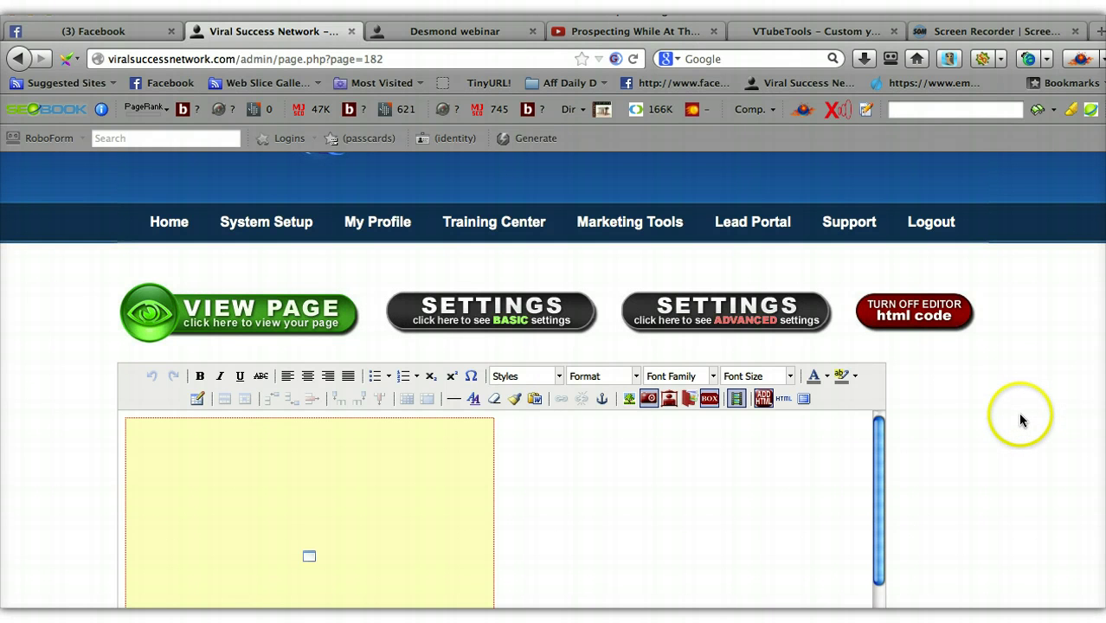
scroll(945, 445, "down", 2)
scroll(946, 445, "down", 1)
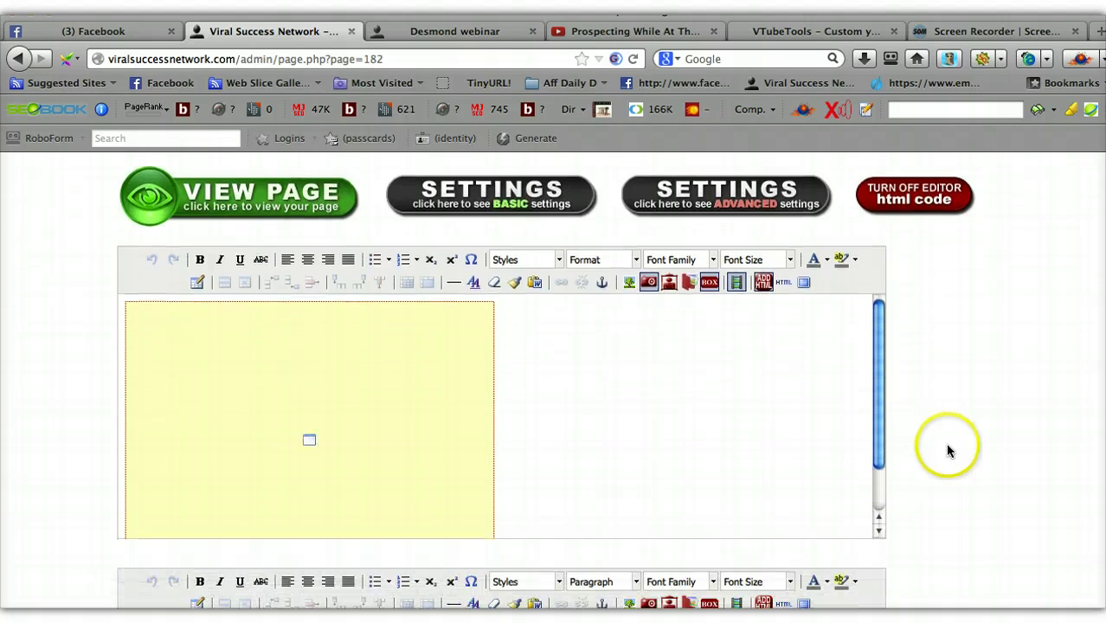
scroll(948, 449, "down", 1)
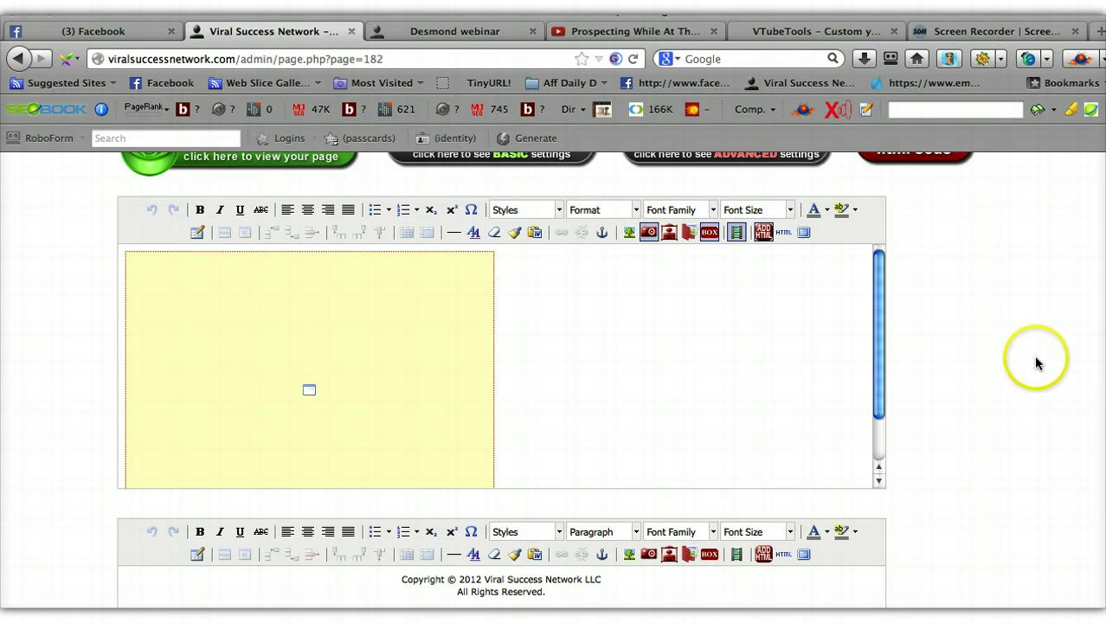
scroll(1067, 346, "up", 1)
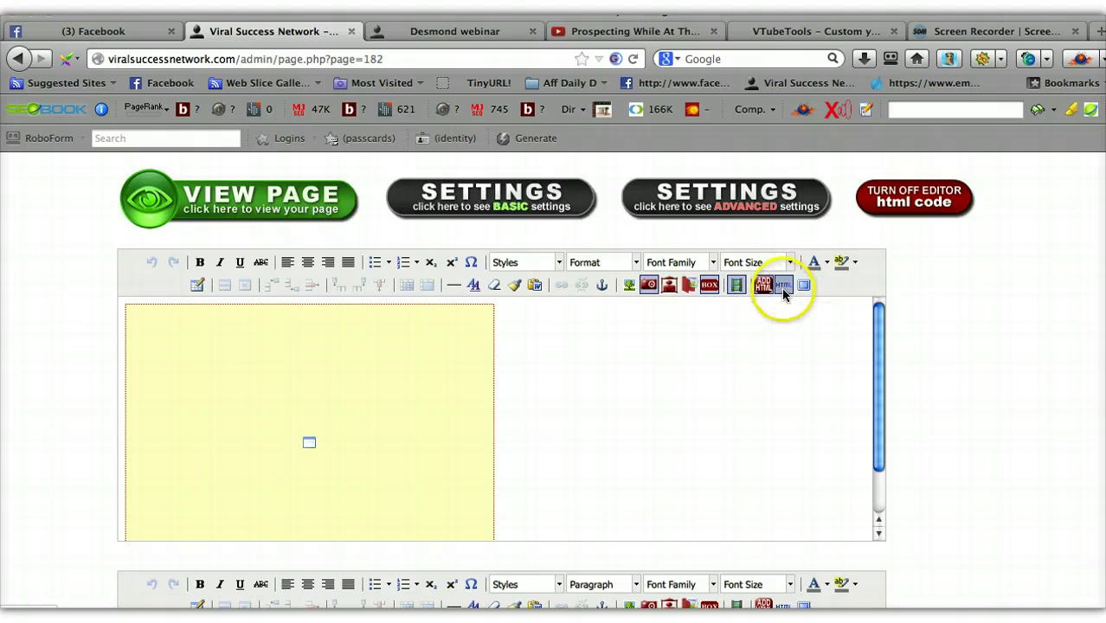
left_click(784, 288)
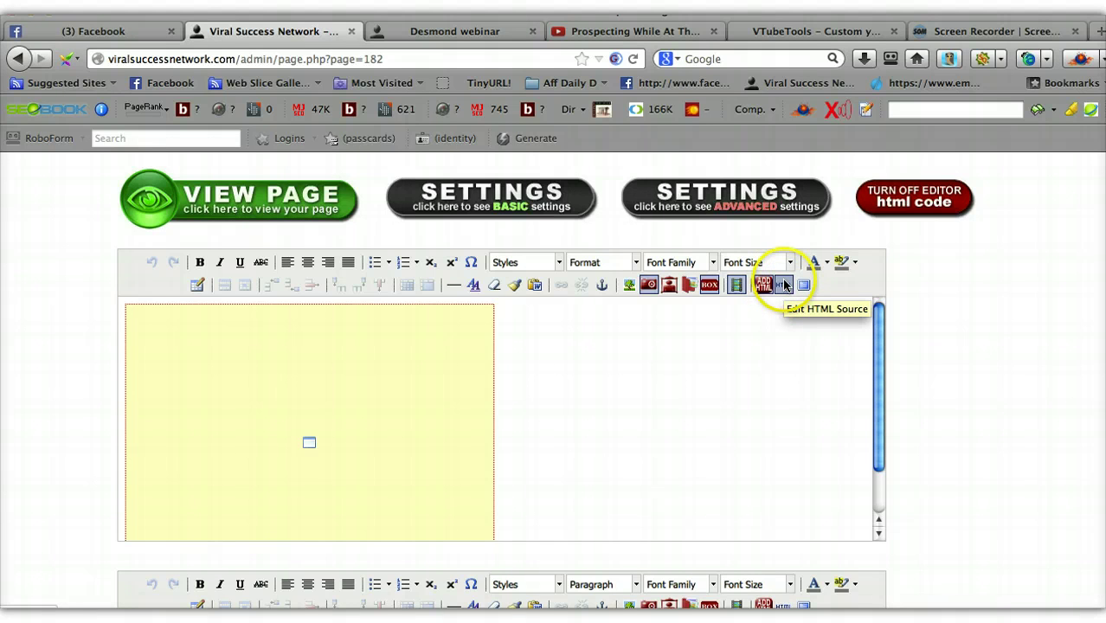
Review the video's iframe embed code in Edit HTML Source, then go to the mall video's YouTube tab
left_click(784, 285)
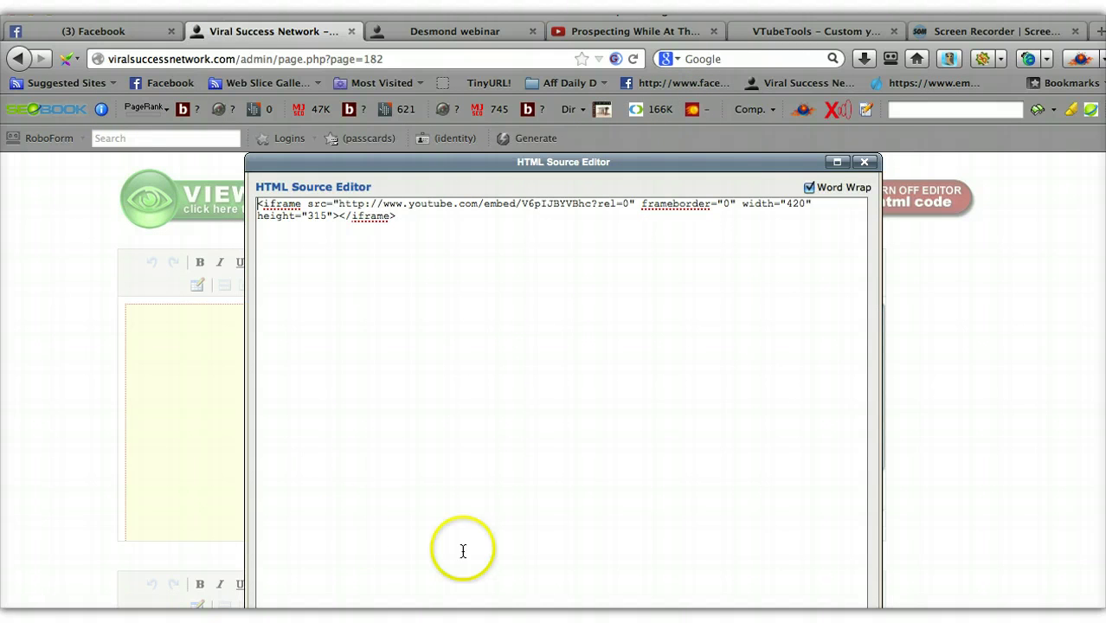
left_click(563, 506)
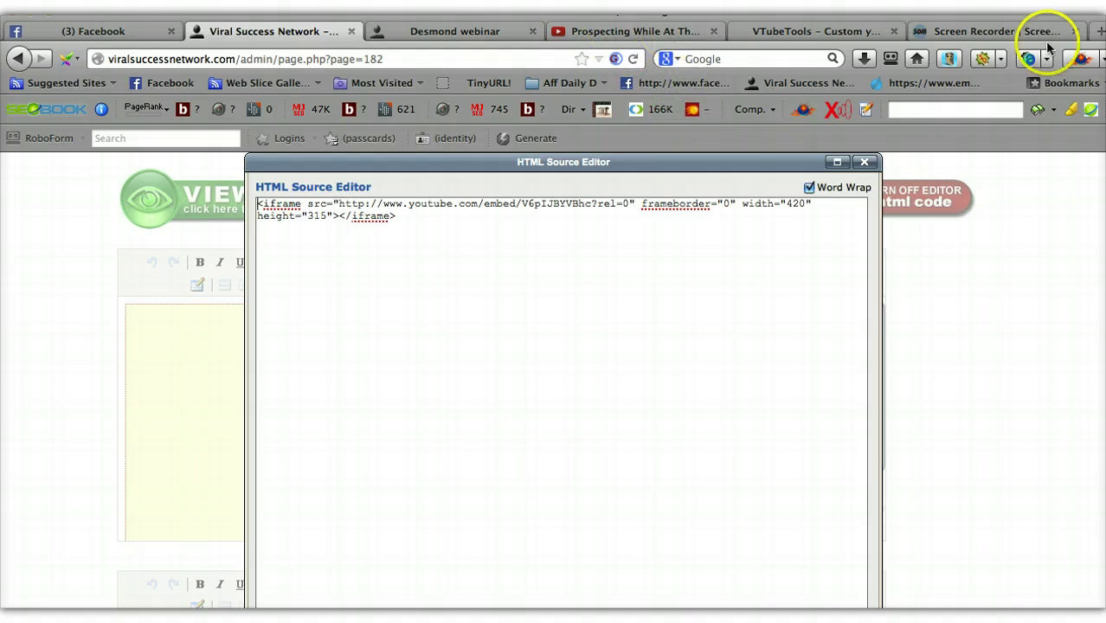
left_click(620, 34)
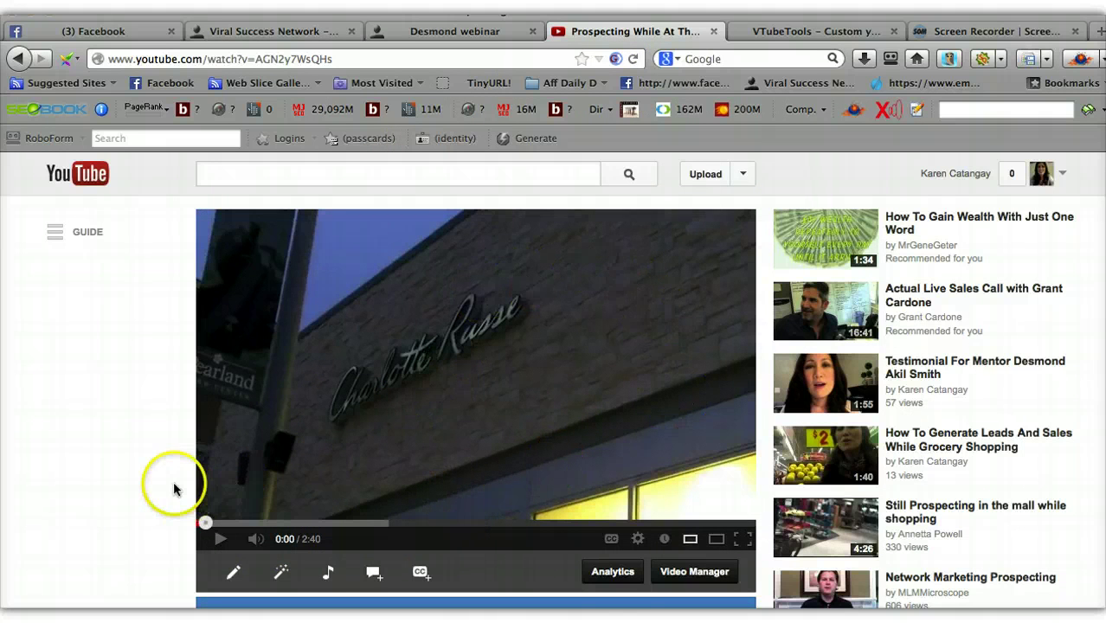
Copy the video ID AGN2y7WsQHs from the YouTube address bar
scroll(153, 470, "down", 3)
scroll(150, 468, "up", 3)
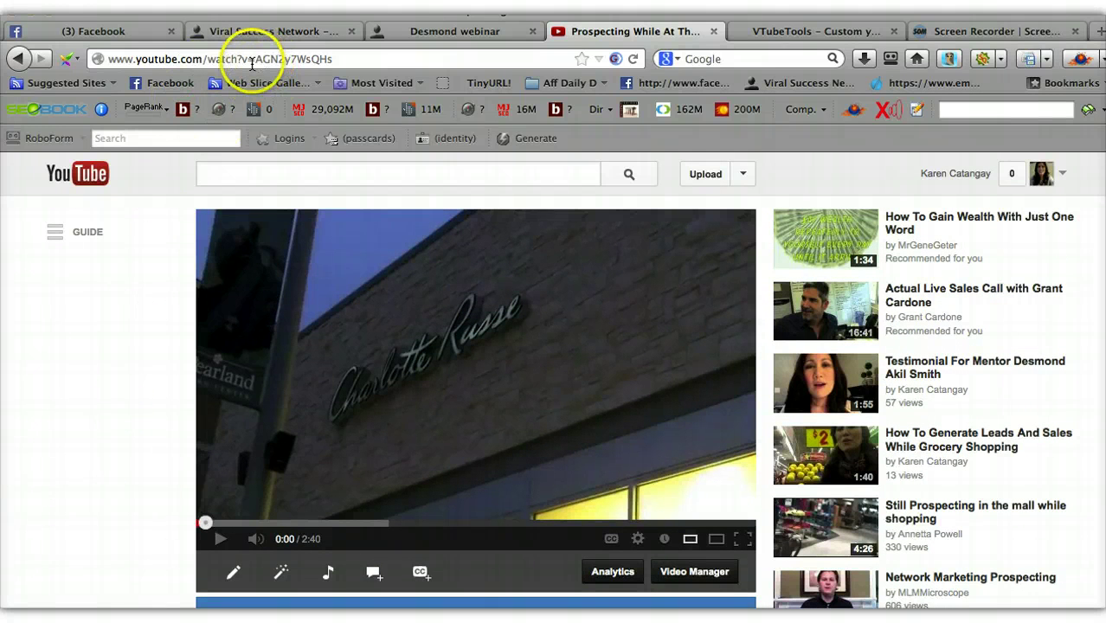
left_click_drag(256, 59, 336, 58)
key("ctrl+c")
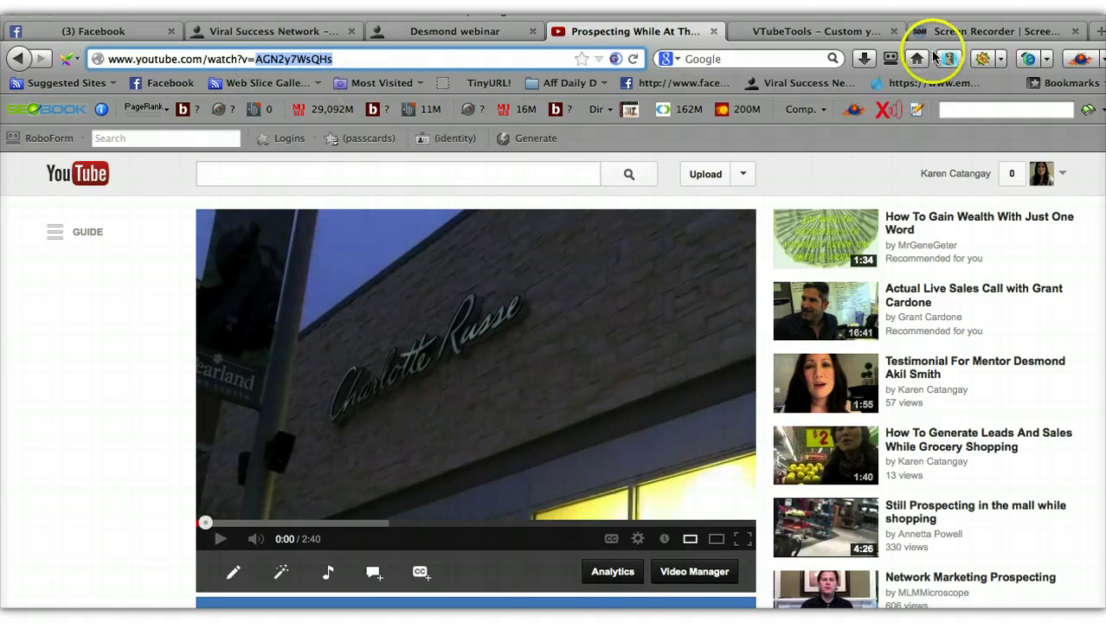
left_click(781, 32)
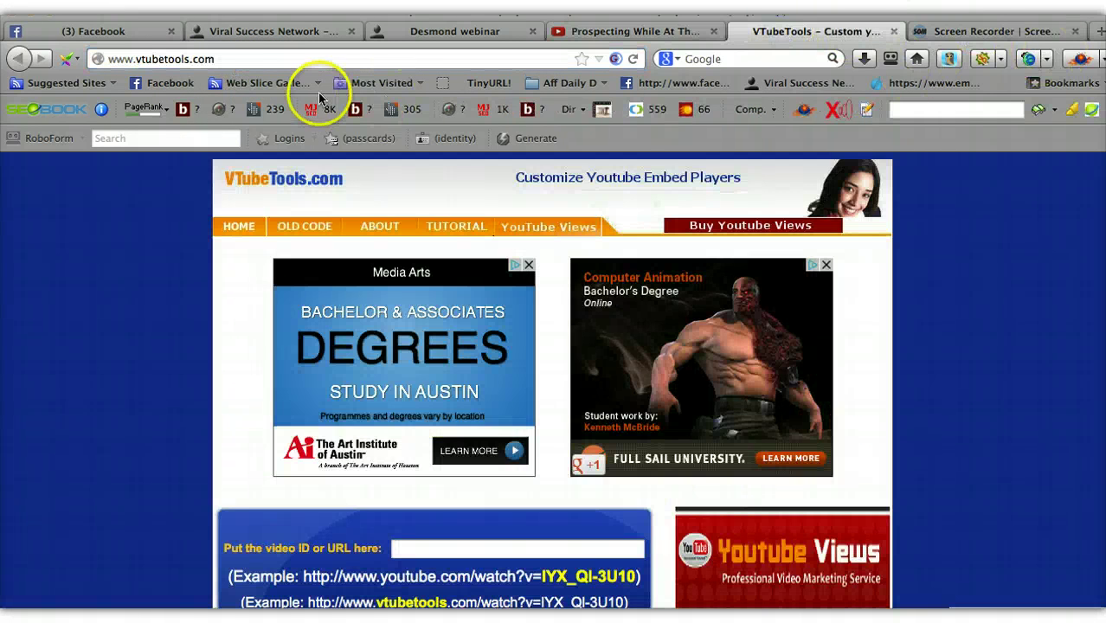
Paste the video ID AGN2y7WsQHs into VTubeTools' video ID field
left_click(106, 57)
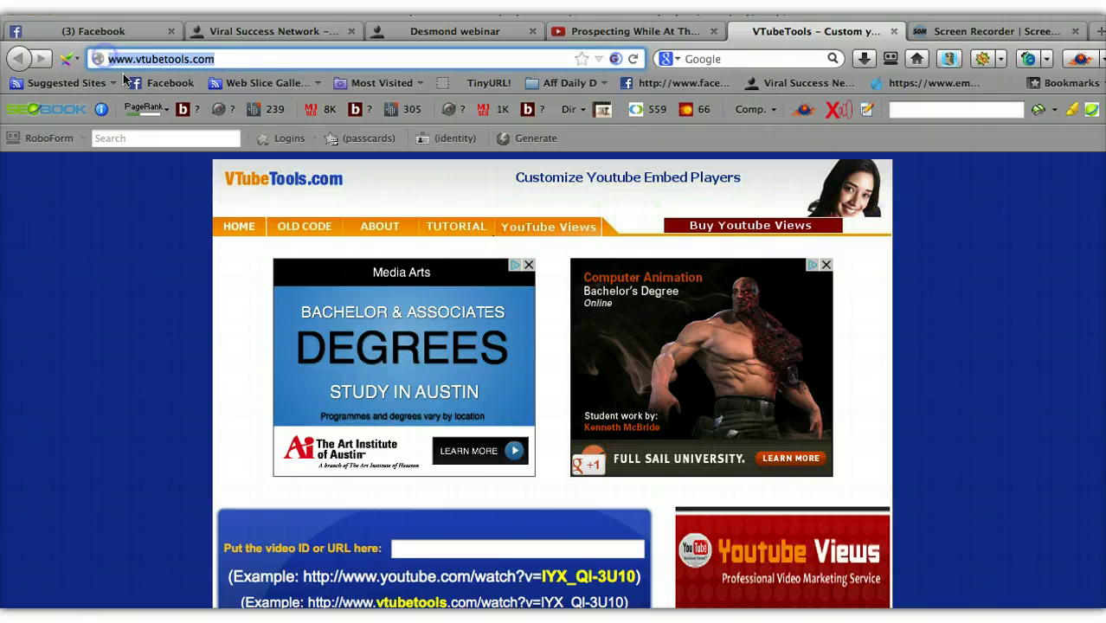
left_click(197, 58)
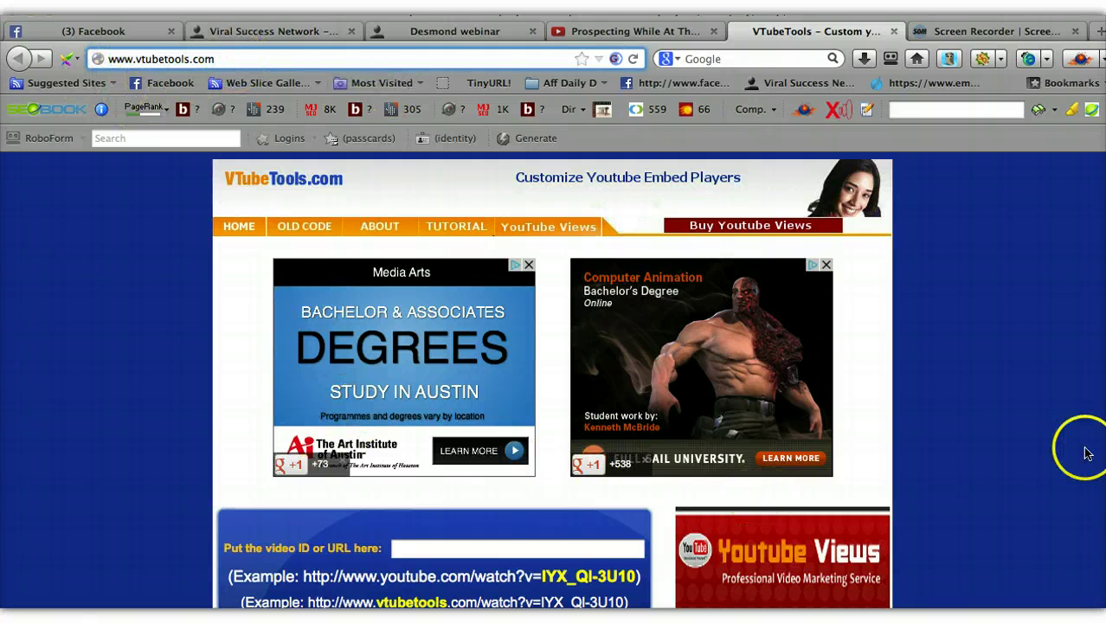
scroll(1072, 424, "down", 3)
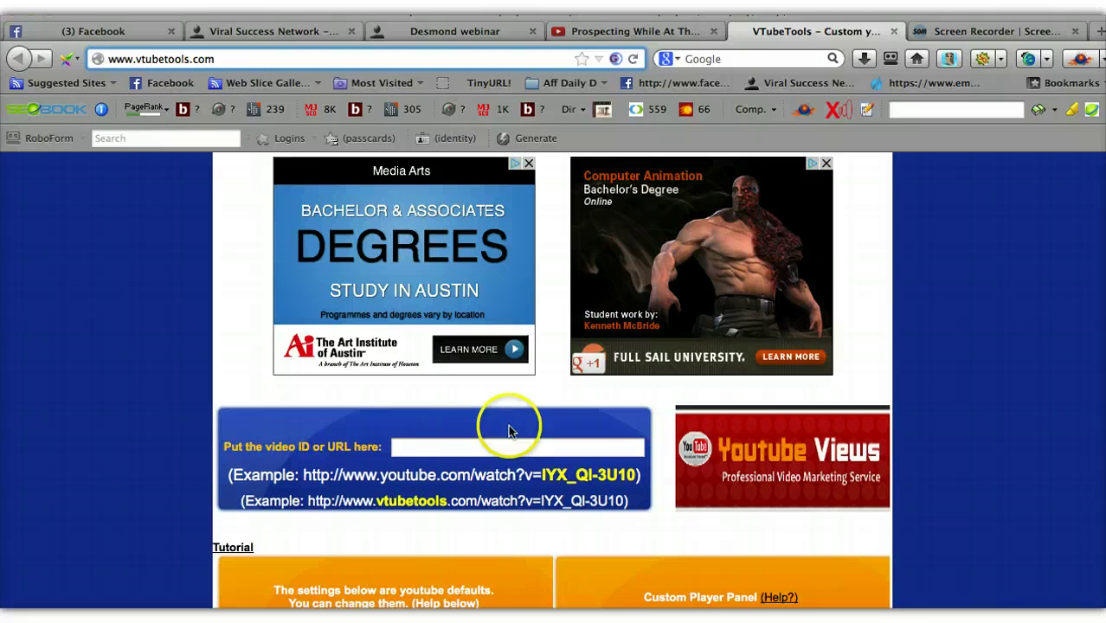
left_click(443, 447)
key("ctrl+v")
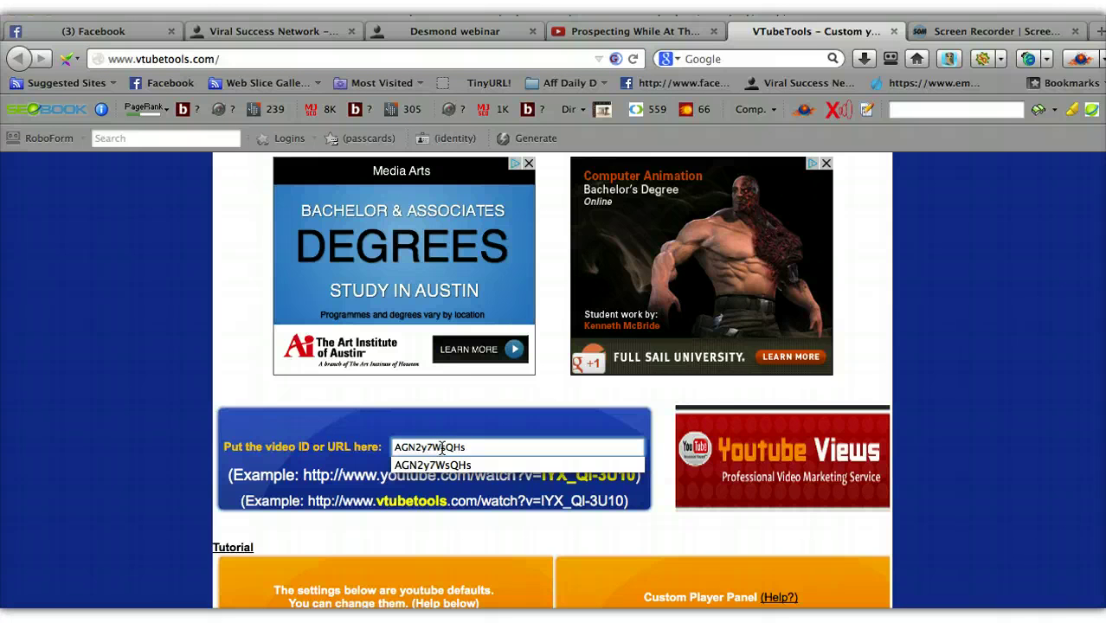
left_click(439, 465)
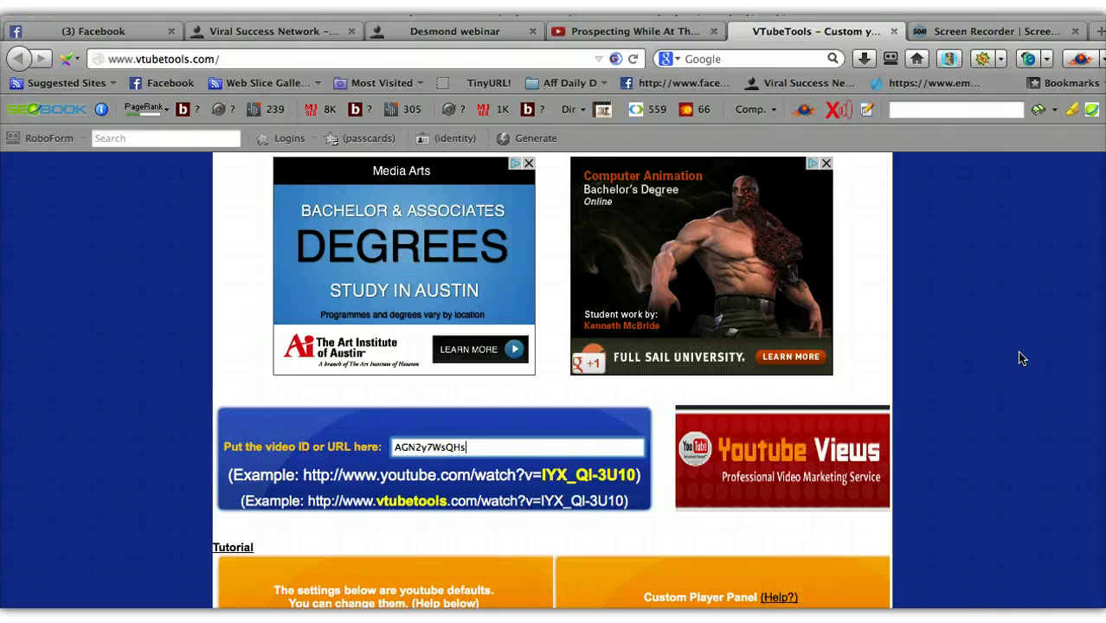
scroll(1019, 357, "down", 5)
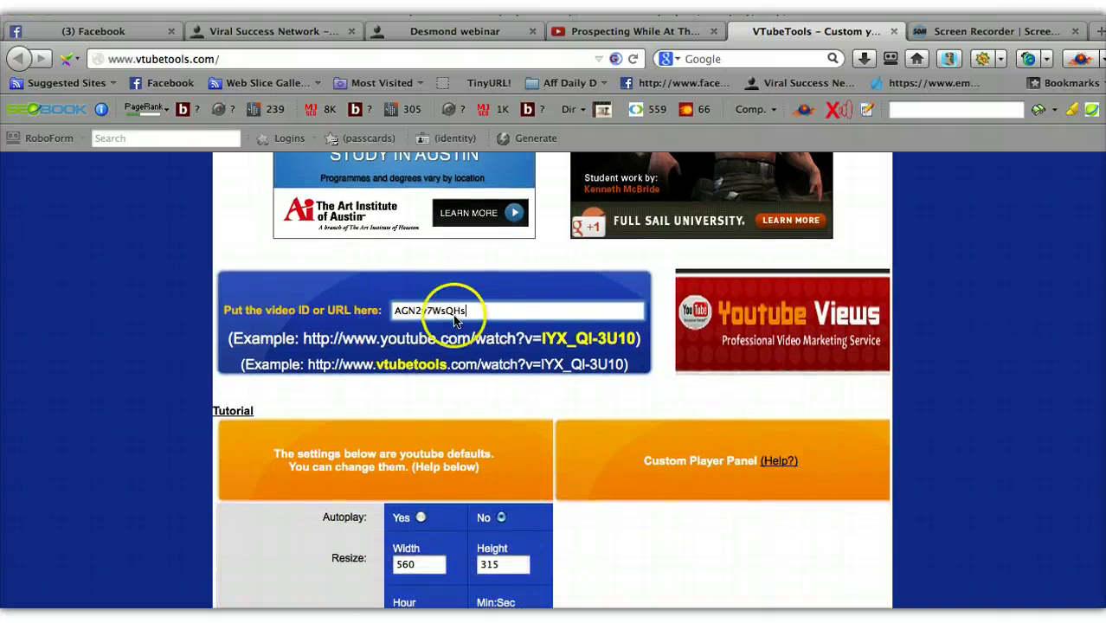
scroll(939, 388, "down", 4)
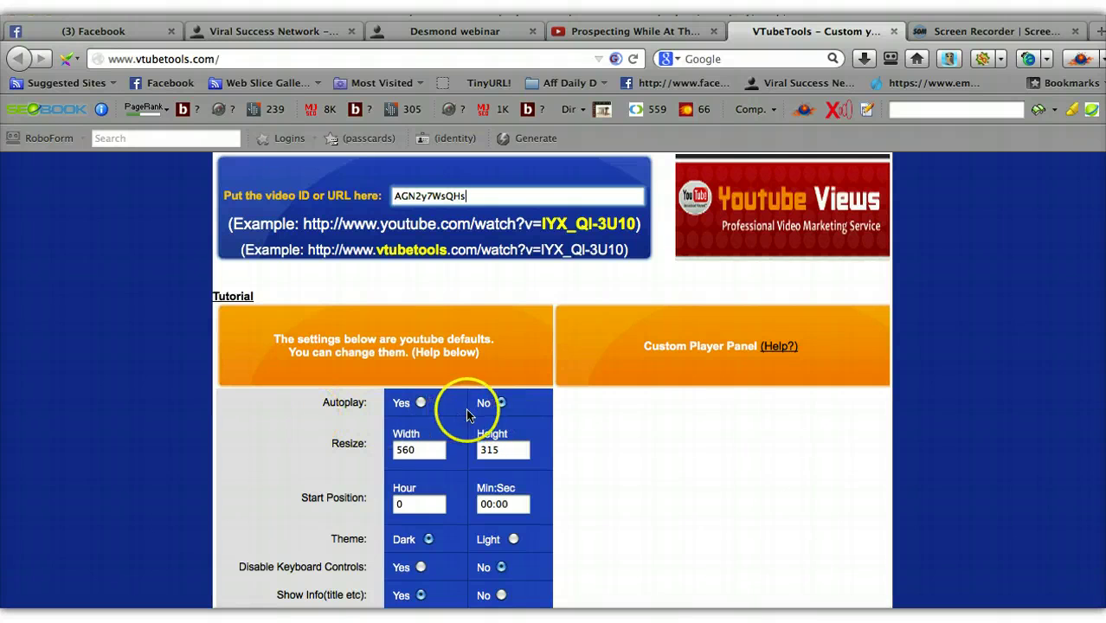
Set the VTubeTools player to autoplay at 632 wide by 415 high
left_click(422, 404)
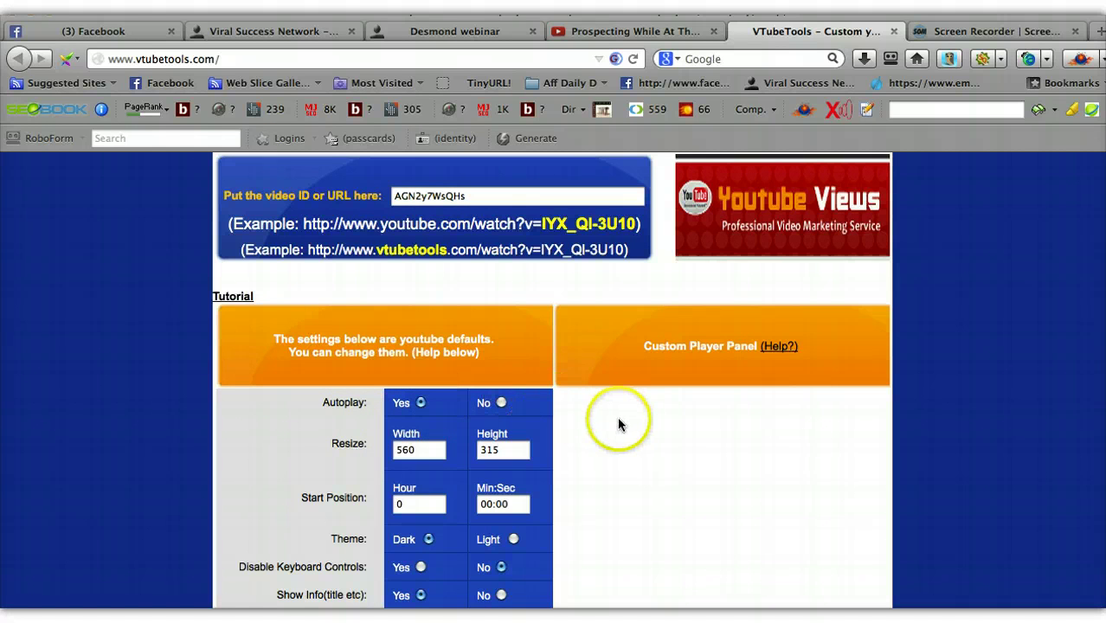
scroll(600, 453, "down", 1)
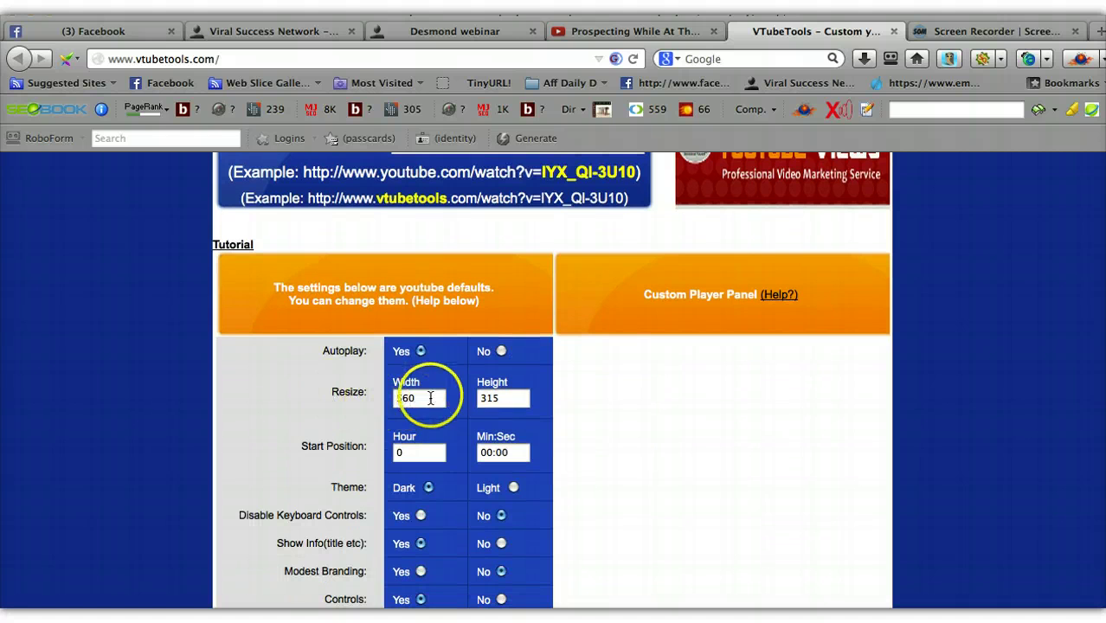
left_click(426, 399)
left_click(425, 399)
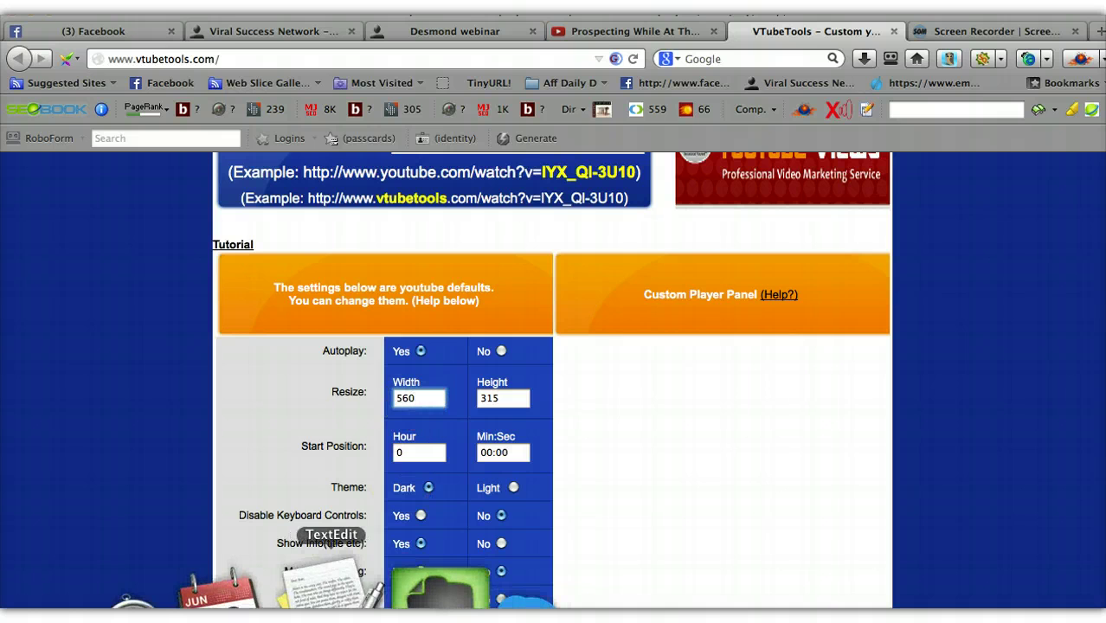
left_click(327, 589)
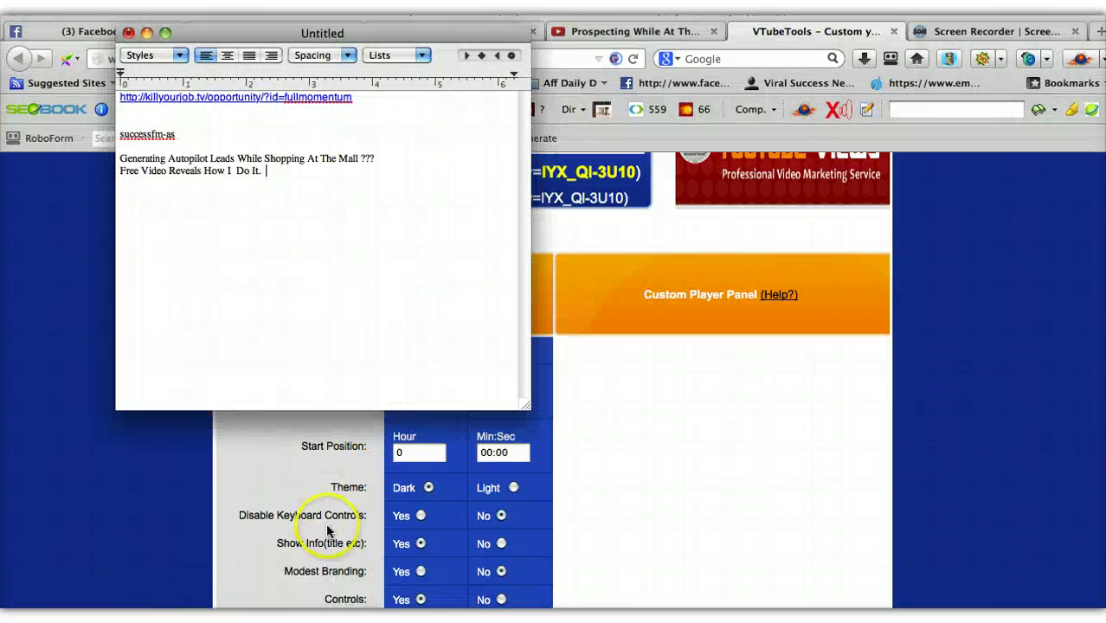
left_click(420, 561)
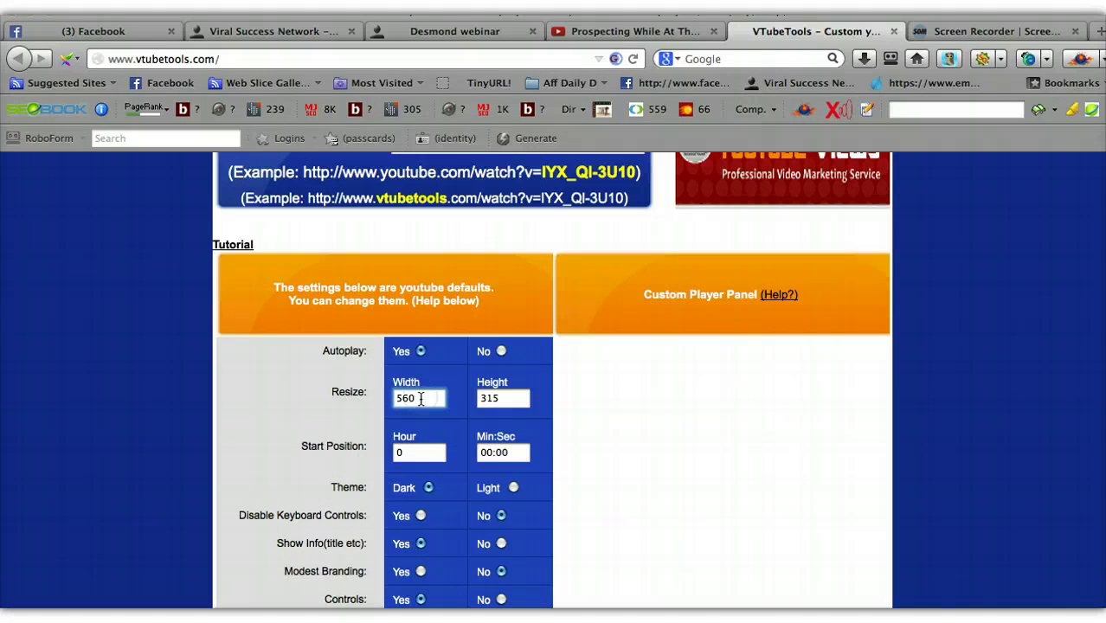
type("6")
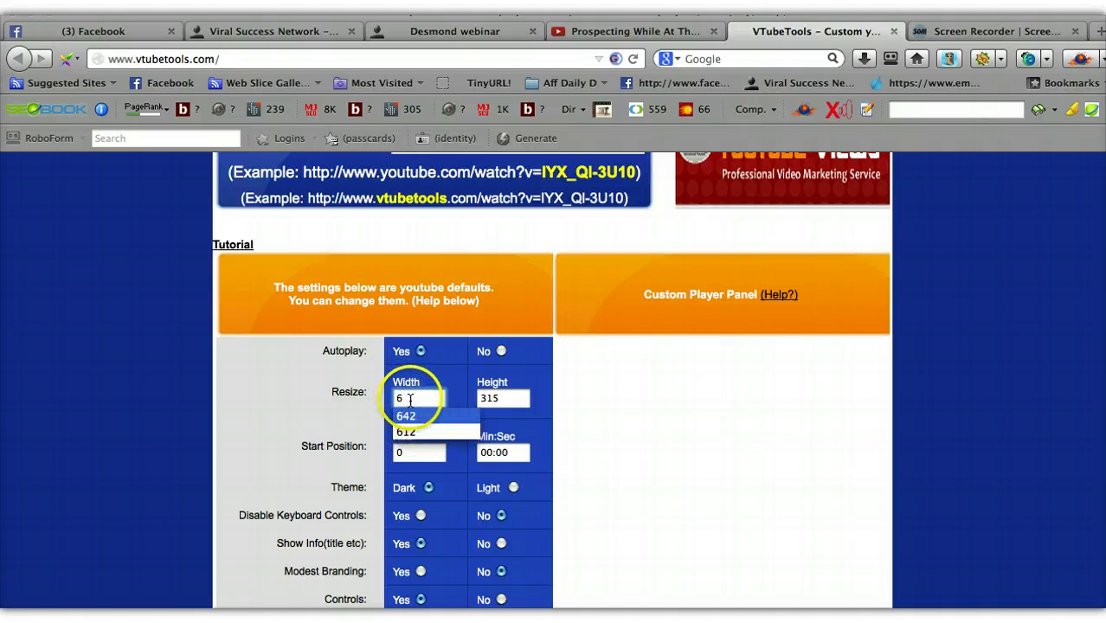
type("32")
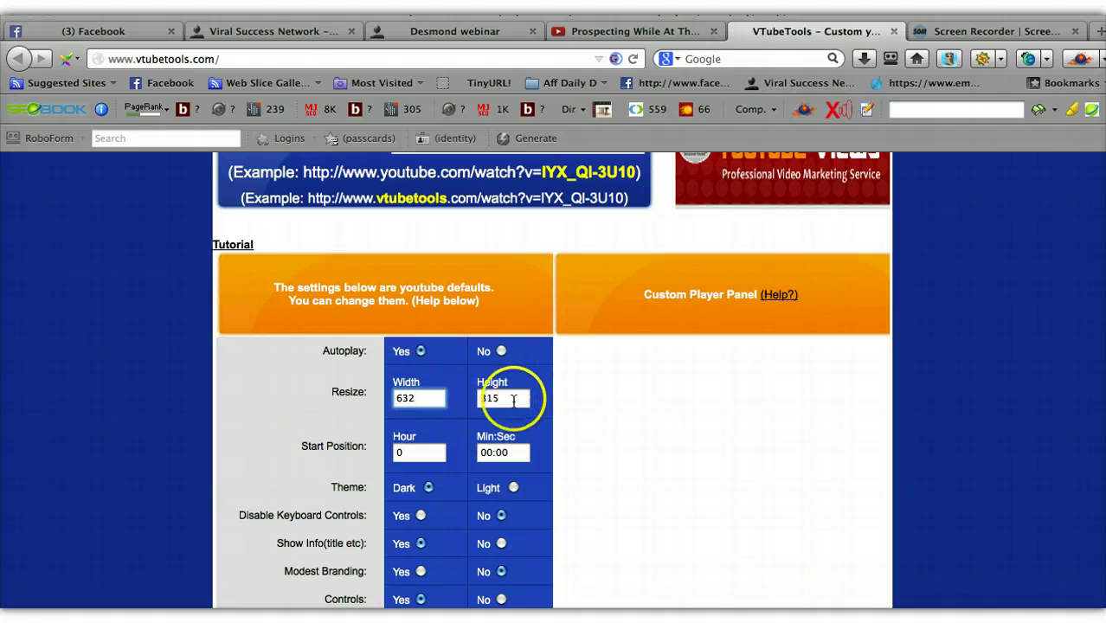
left_click(509, 398)
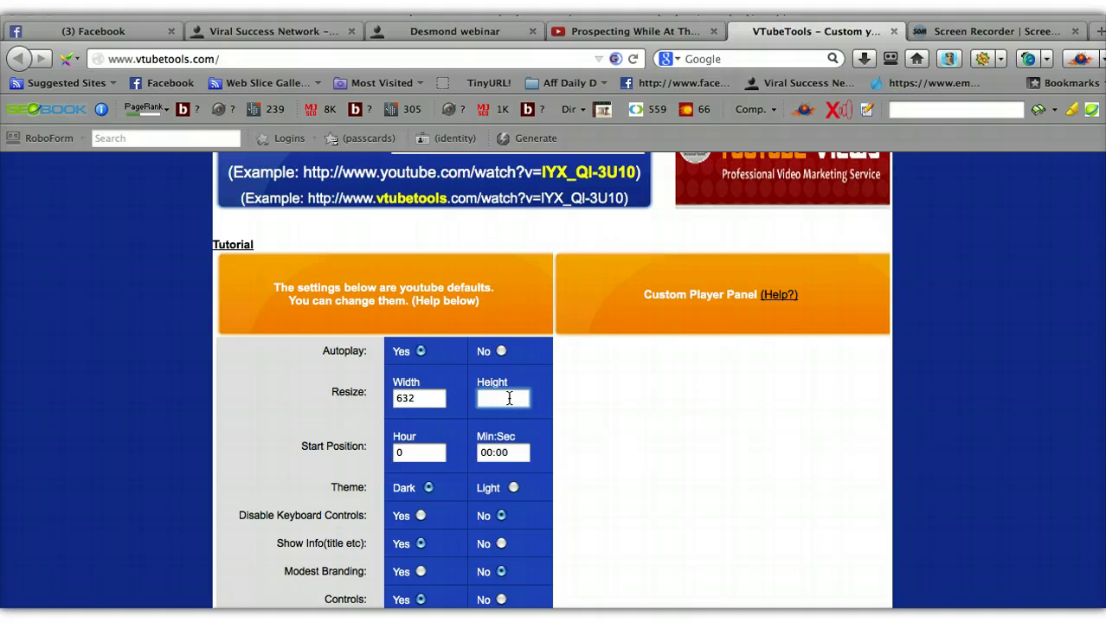
type("415")
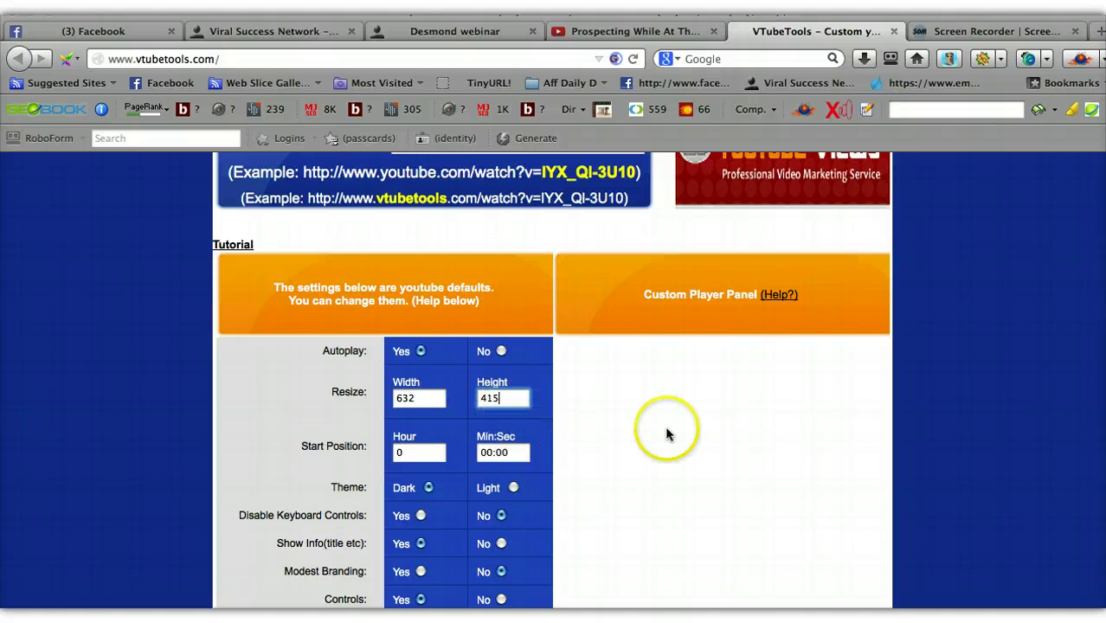
Turn related videos off and high quality on, then generate the 632×415 embed code
scroll(650, 482, "down", 1)
scroll(644, 468, "down", 2)
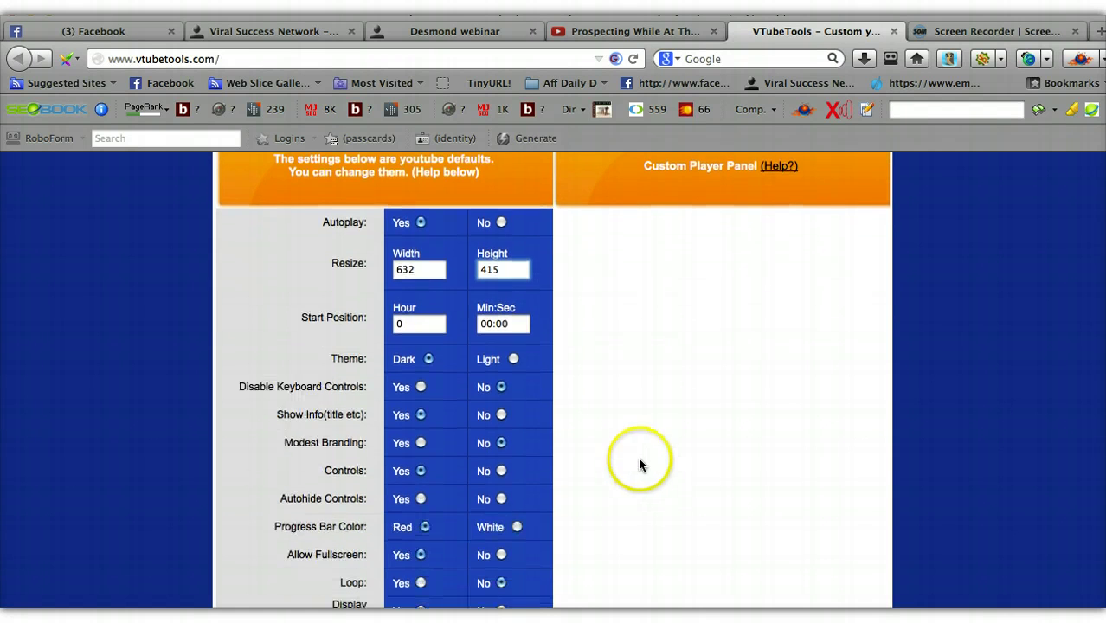
scroll(610, 388, "down", 4)
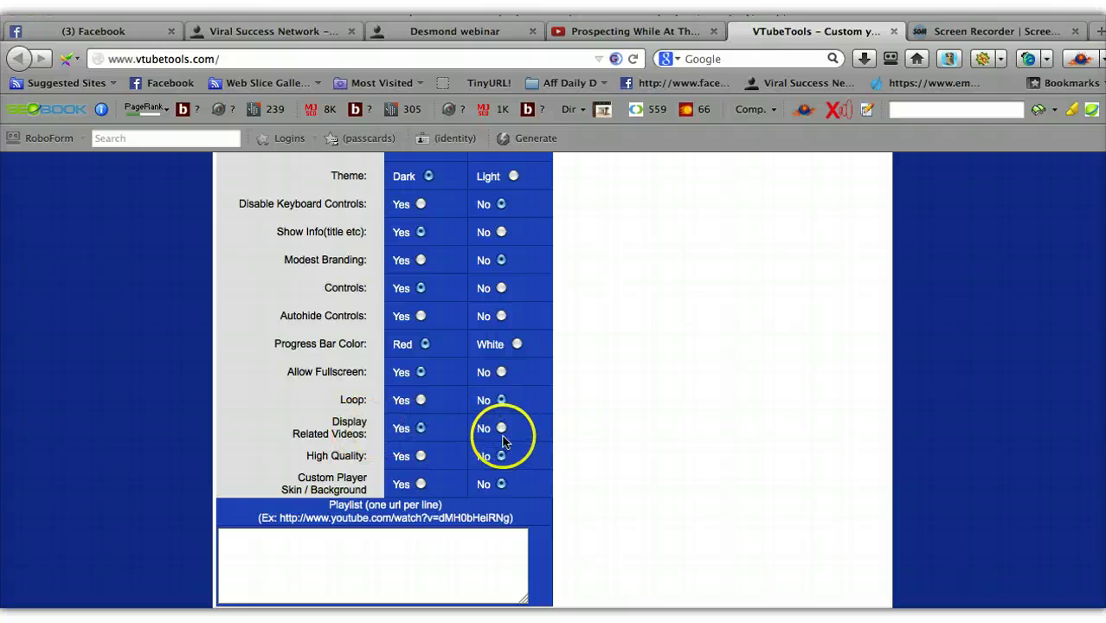
left_click(501, 430)
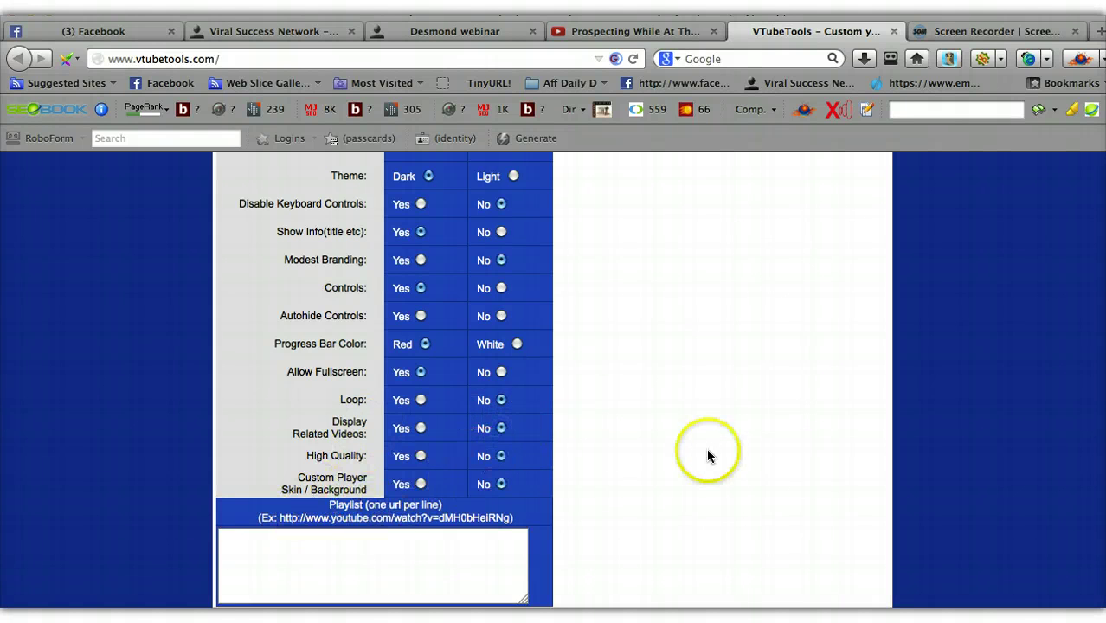
scroll(708, 448, "down", 3)
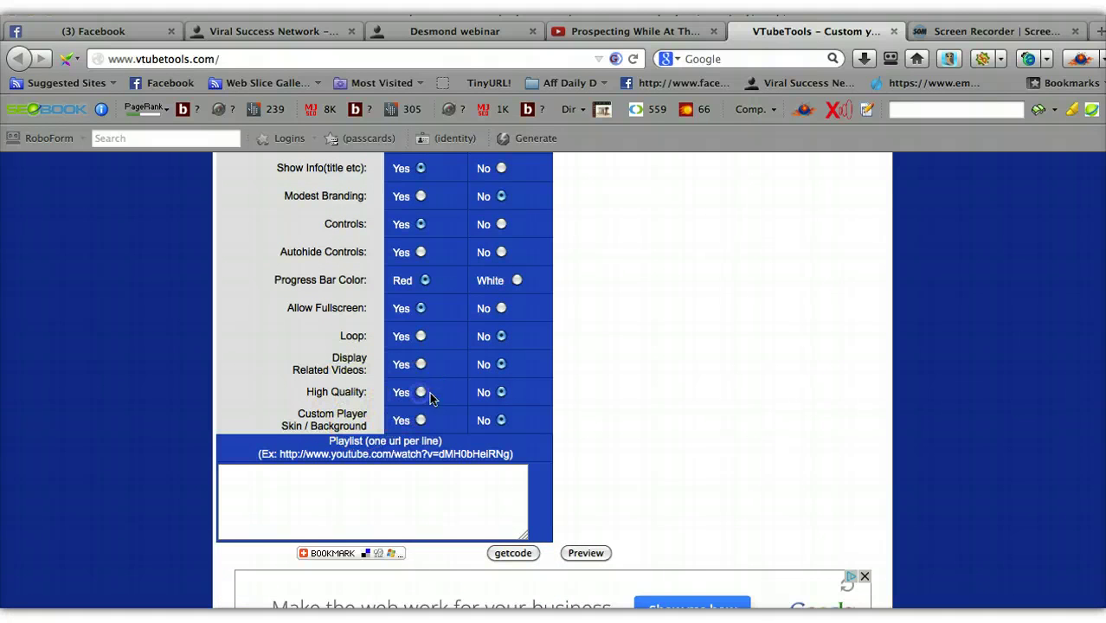
left_click(421, 392)
left_click(507, 554)
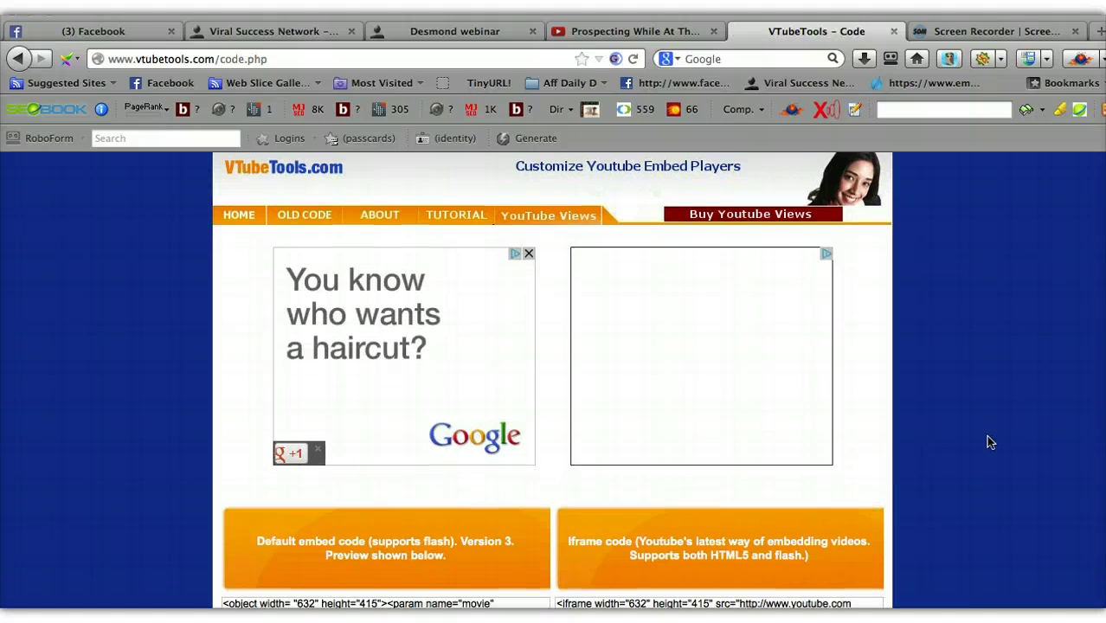
Pause the autoplaying preview and select and copy the generated autoplay iframe embed code
scroll(988, 440, "down", 3)
scroll(987, 439, "down", 3)
scroll(988, 440, "down", 5)
scroll(638, 502, "down", 3)
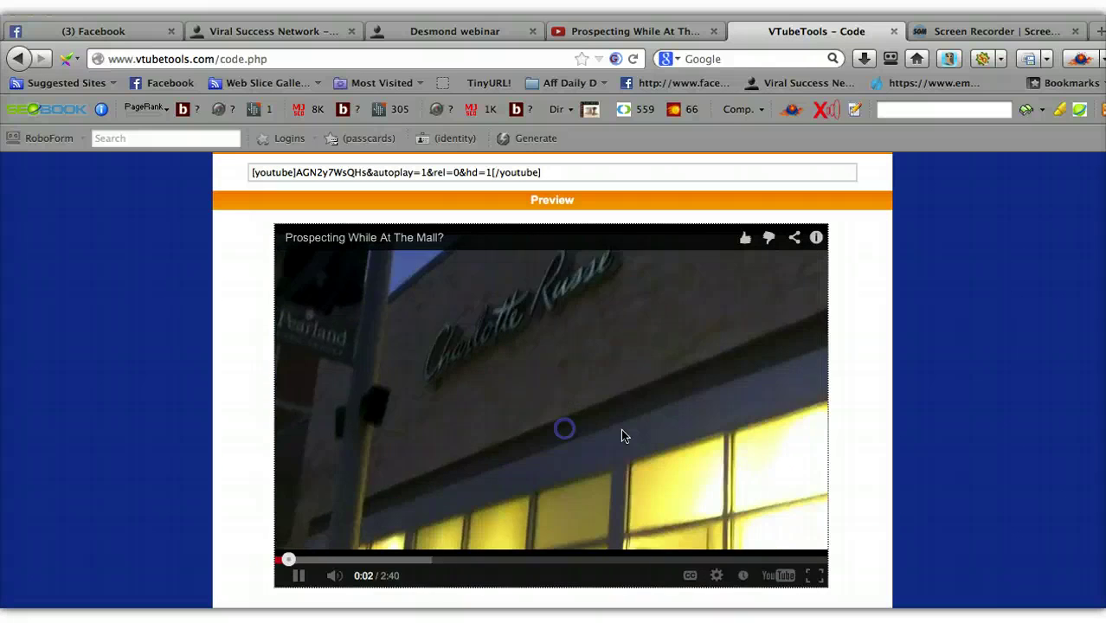
left_click(341, 531)
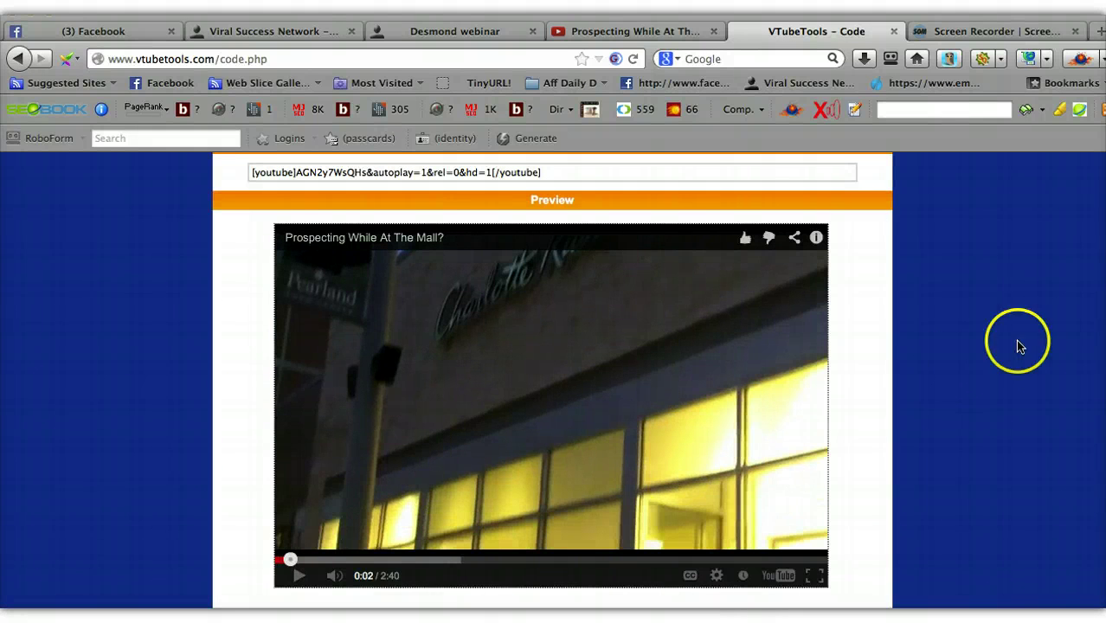
scroll(988, 300, "up", 4)
scroll(988, 300, "up", 2)
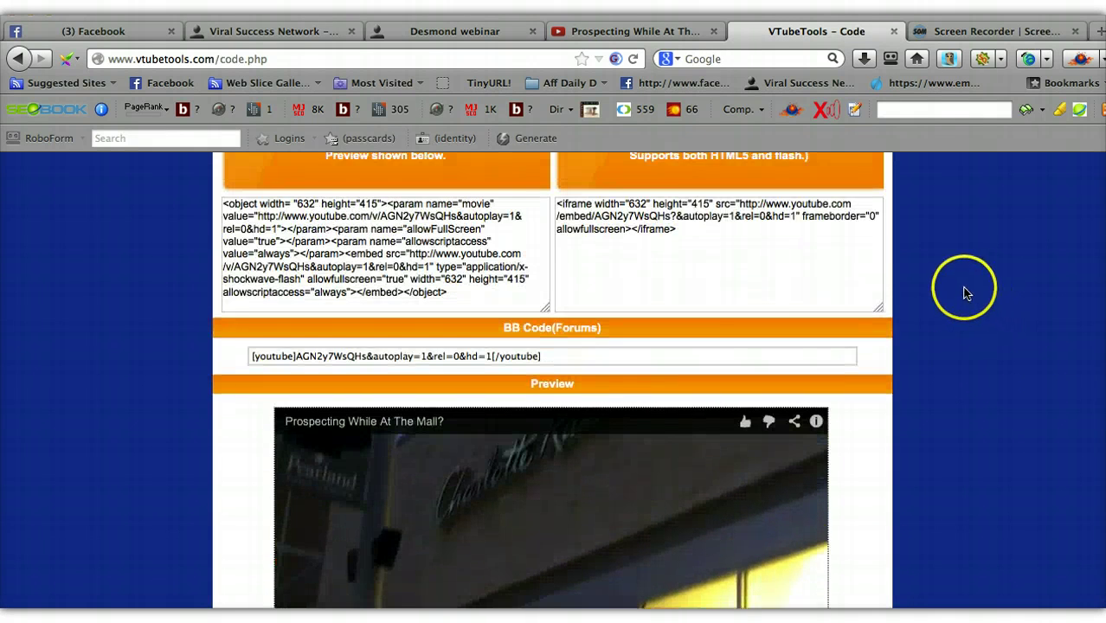
left_click_drag(674, 302, 526, 261)
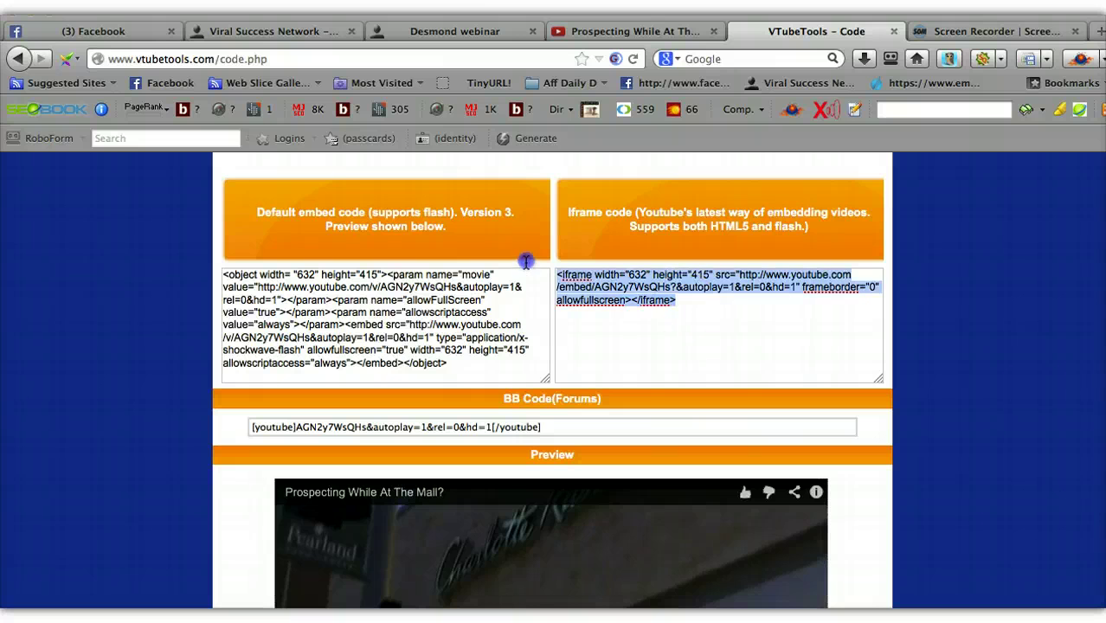
left_click(683, 351)
left_click_drag(676, 302, 549, 260)
key("ctrl+c")
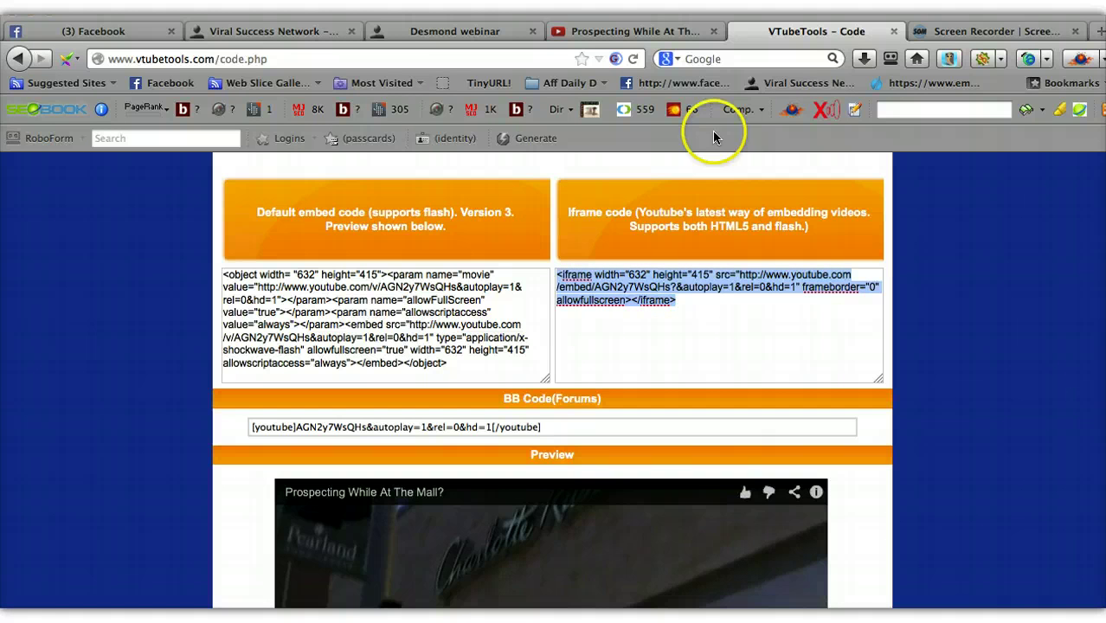
Replace the old iframe in the HTML source with the new autoplay iframe code and apply it
left_click(254, 35)
left_click(417, 219)
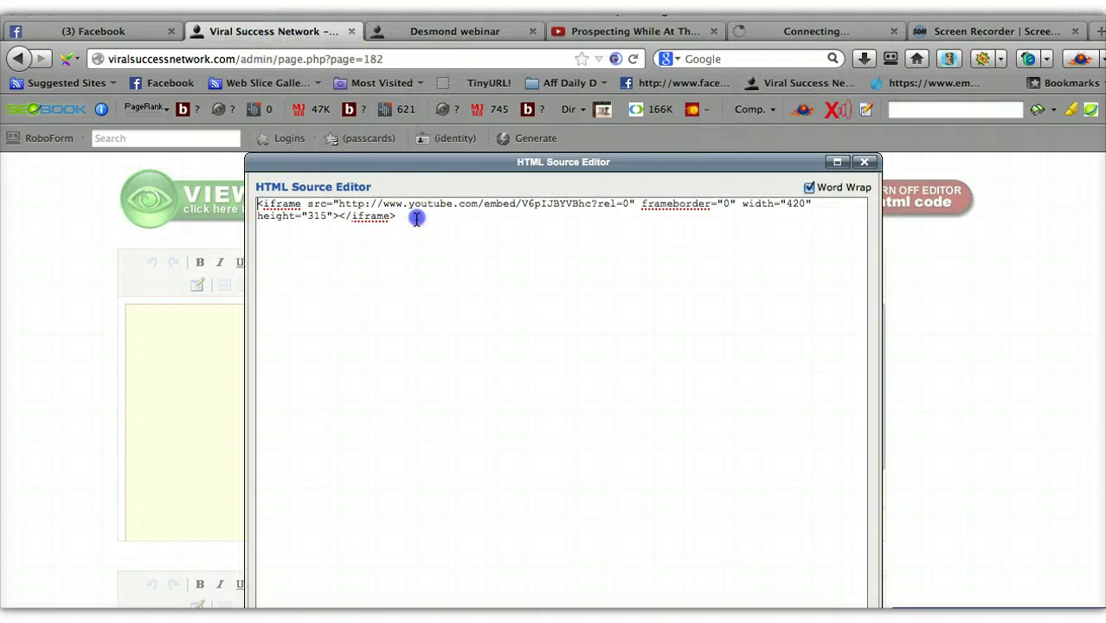
left_click_drag(417, 219, 227, 208)
left_click(336, 260)
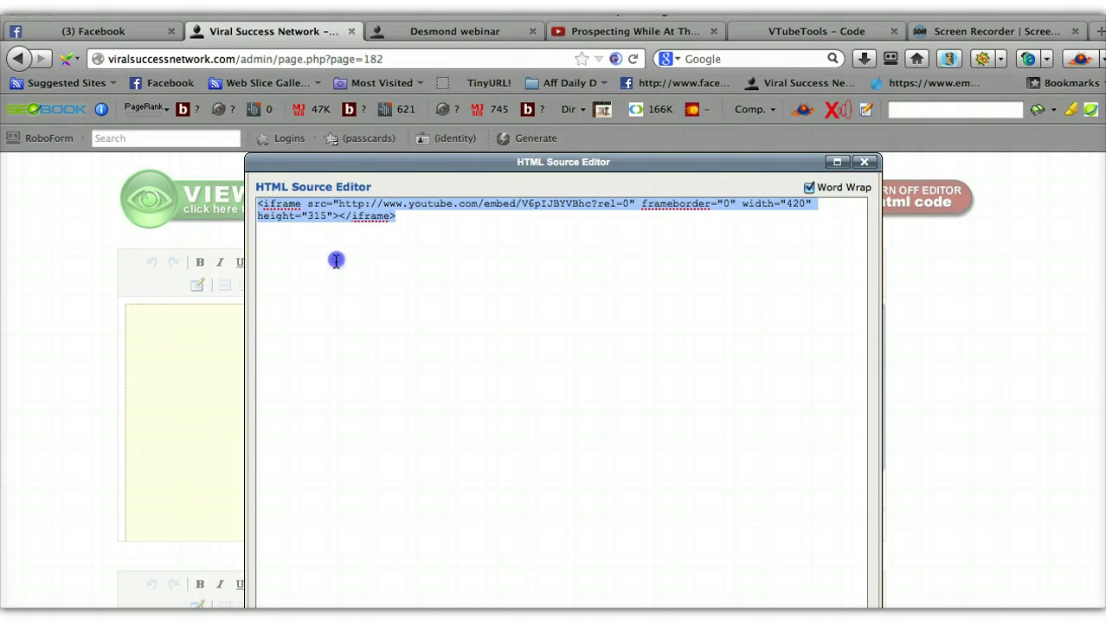
left_click_drag(395, 218, 254, 201)
key("ctrl+v")
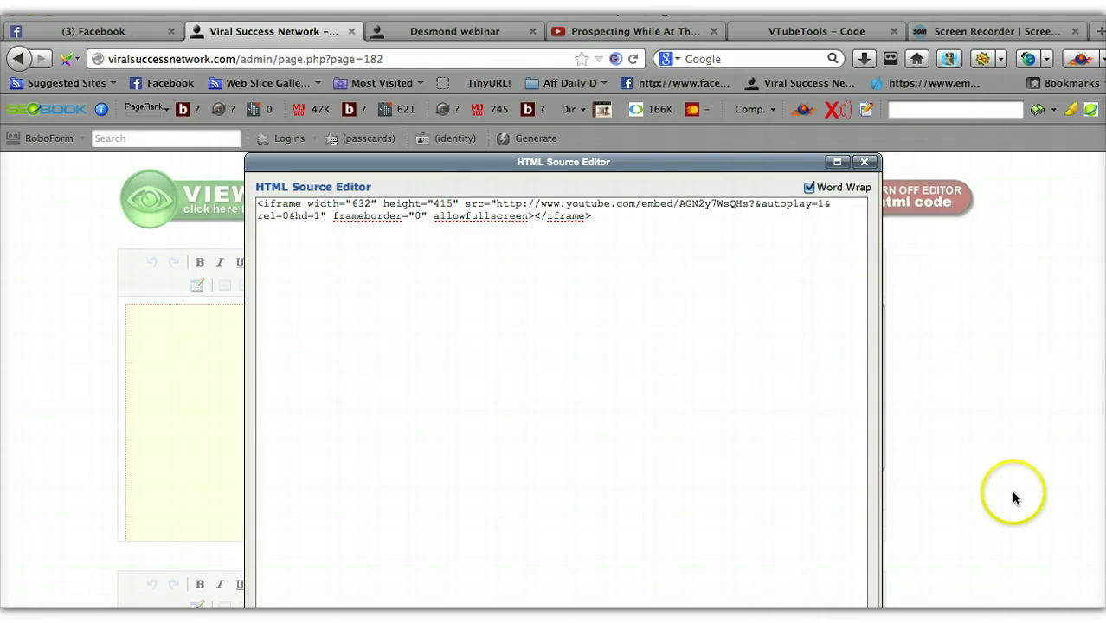
scroll(539, 494, "down", 1)
scroll(538, 494, "down", 1)
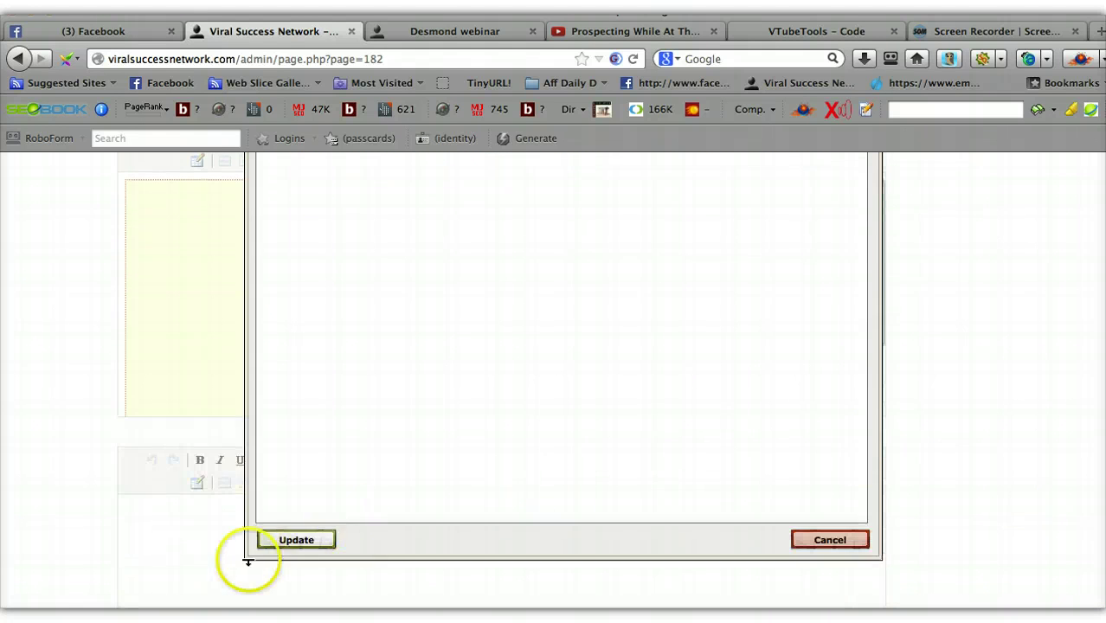
left_click(291, 537)
Save the Exact System capture page with the new mall video embed
scroll(988, 383, "down", 1)
scroll(988, 383, "down", 5)
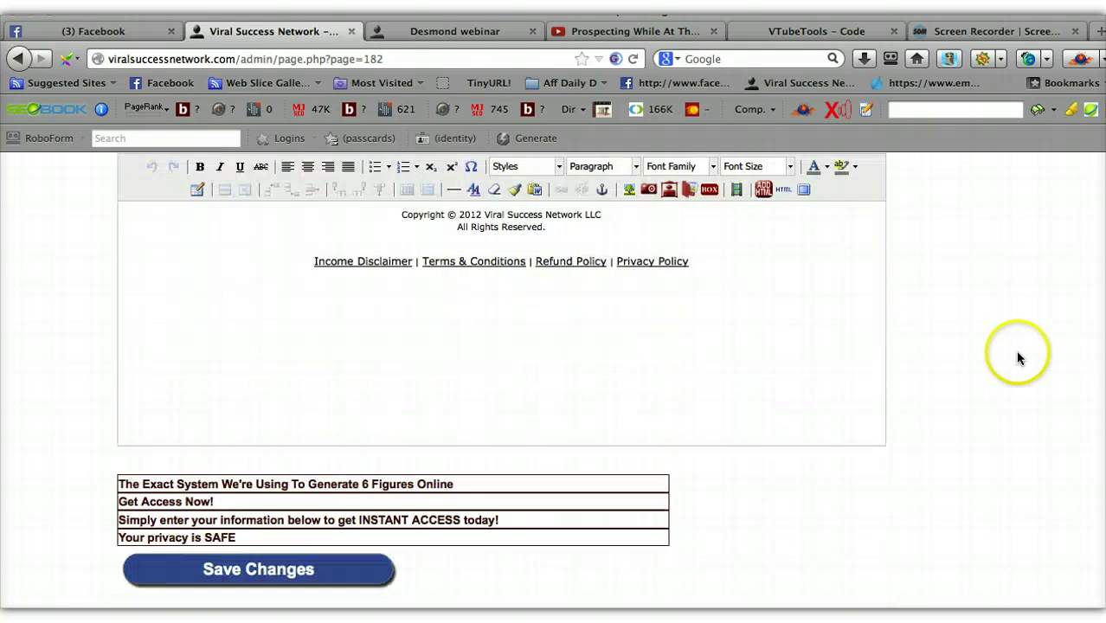
left_click(255, 572)
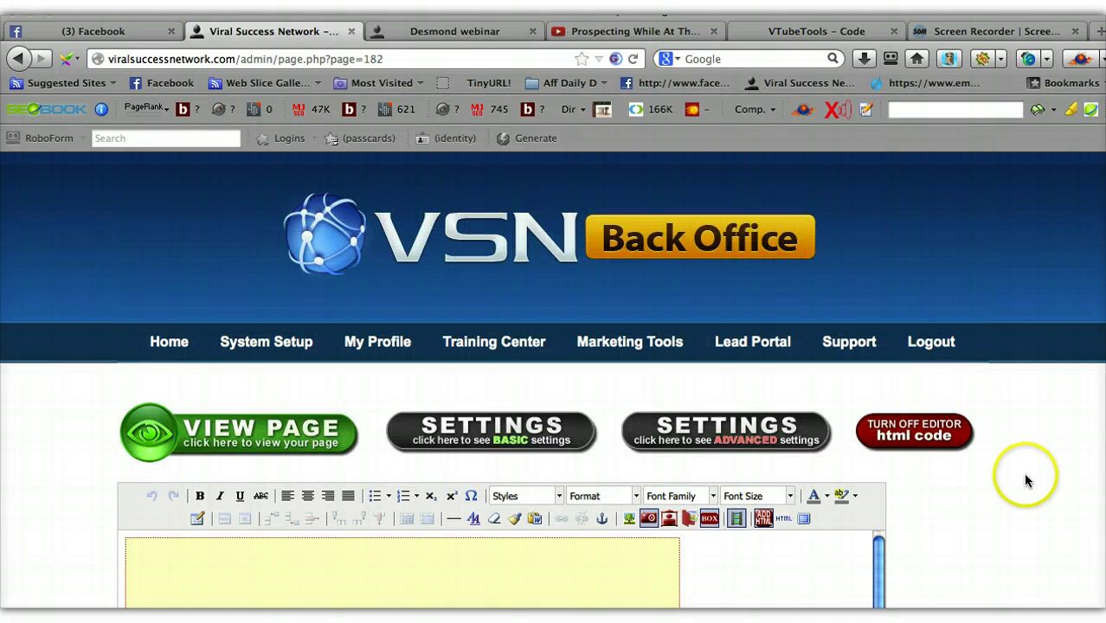
scroll(1022, 480, "down", 3)
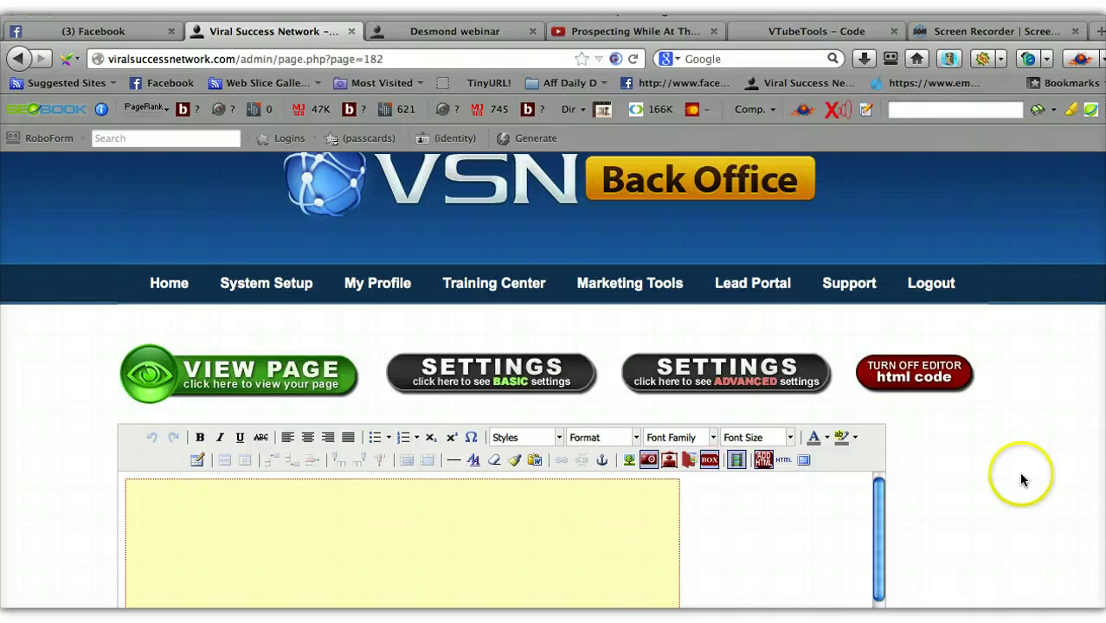
scroll(1021, 479, "down", 3)
scroll(1021, 479, "down", 3)
scroll(1021, 478, "down", 2)
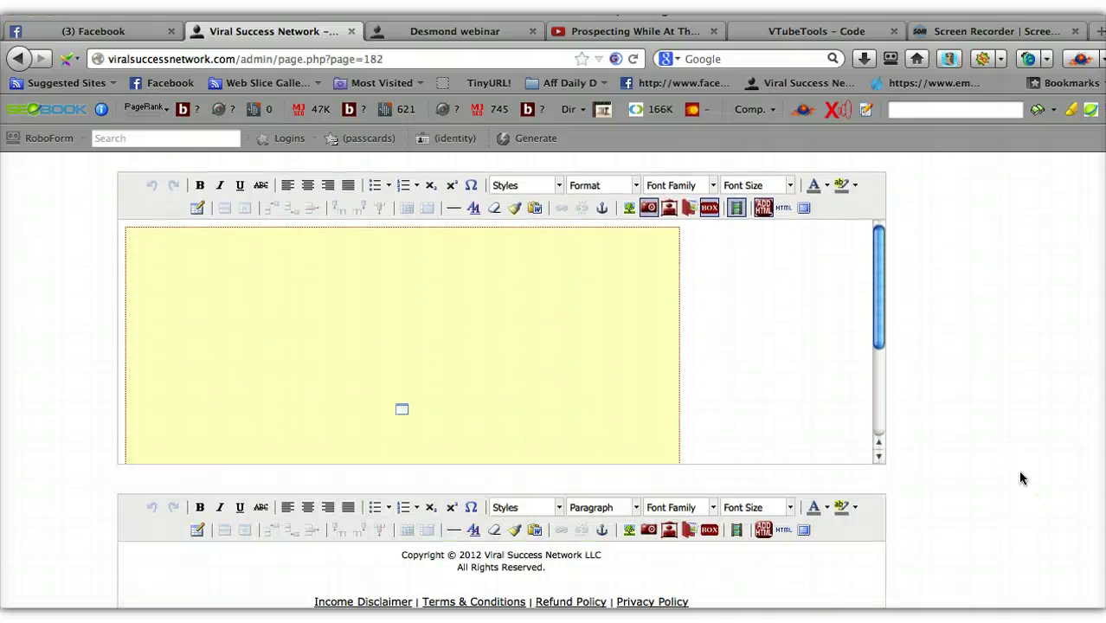
scroll(1021, 477, "down", 1)
scroll(1020, 472, "down", 2)
scroll(1020, 472, "down", 1)
scroll(1020, 472, "down", 4)
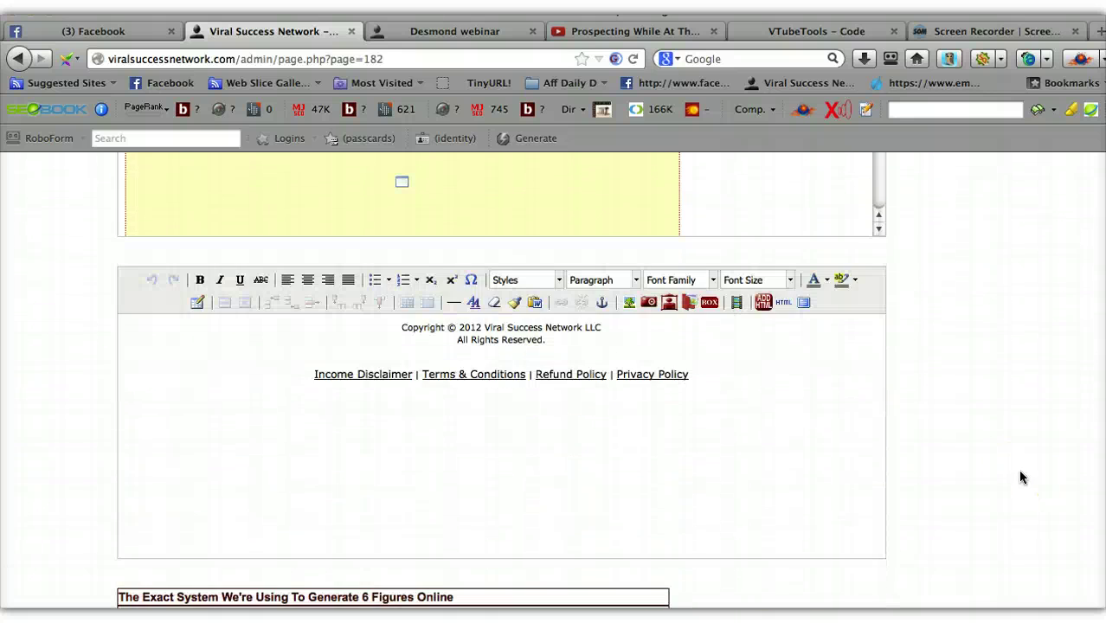
scroll(1020, 472, "down", 3)
scroll(1020, 477, "up", 5)
scroll(1020, 477, "down", 6)
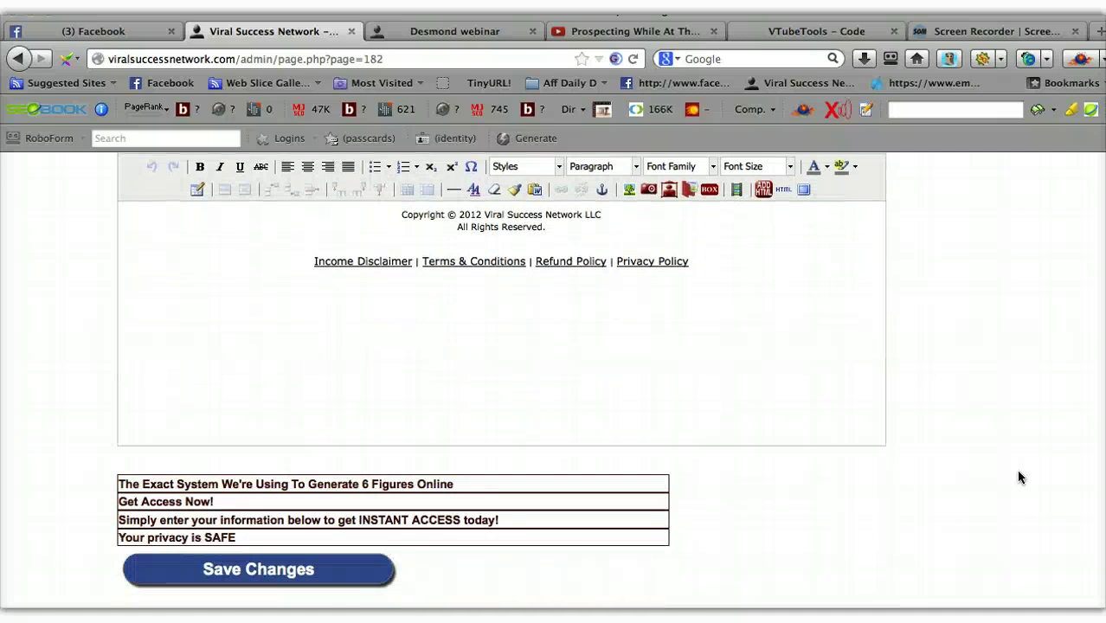
Copy the prepared two-line mall headline from the TextEdit notes
left_click(370, 584)
left_click(359, 580)
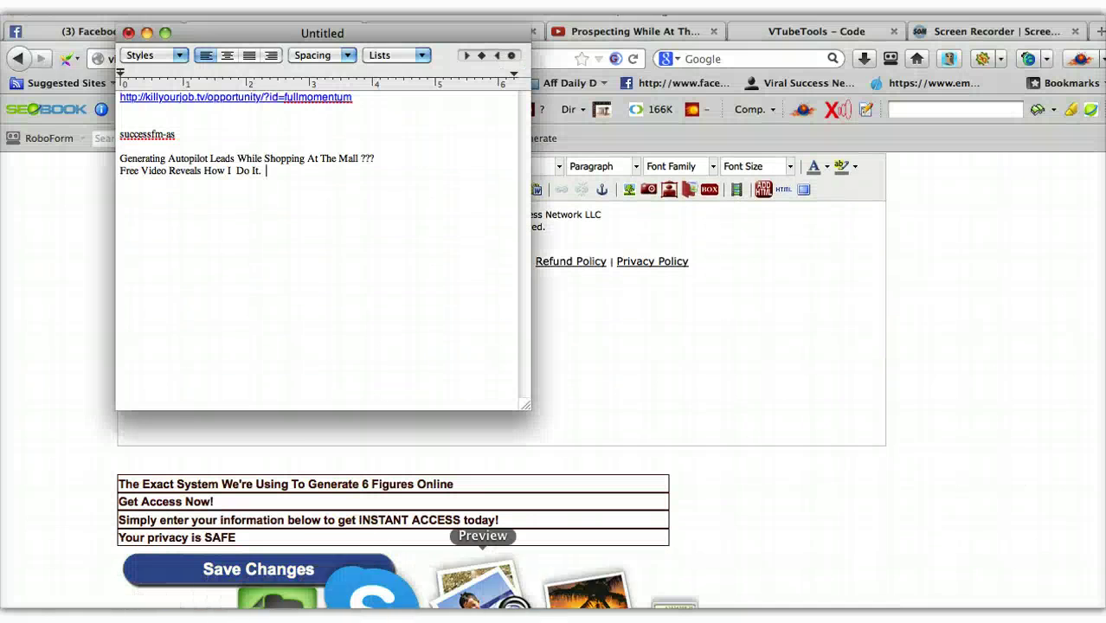
left_click(247, 240)
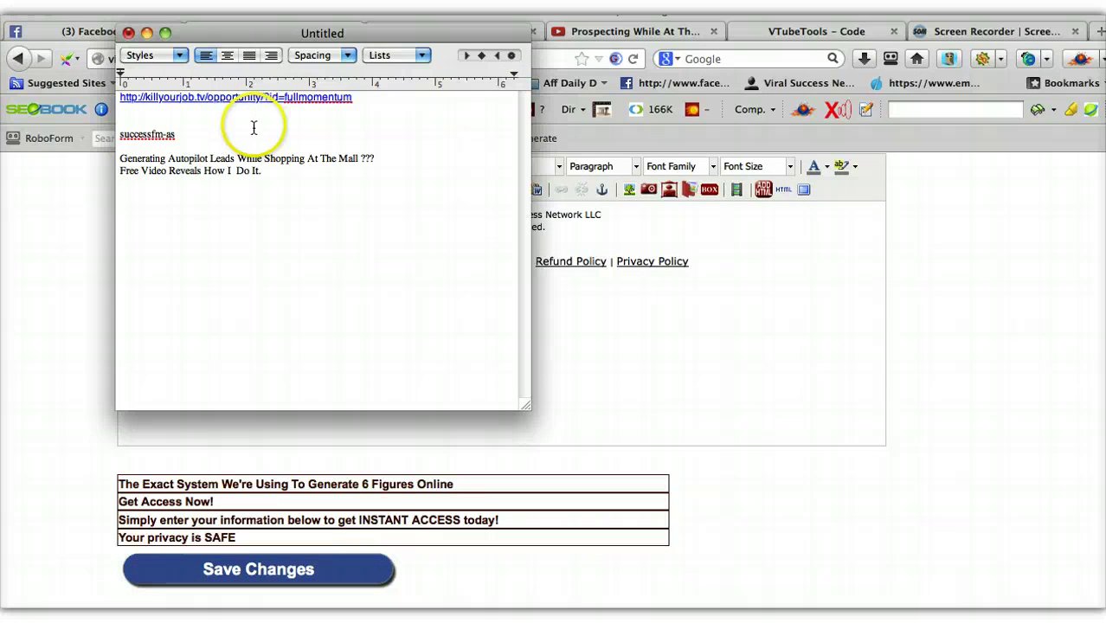
left_click_drag(265, 185, 123, 149)
key("super+c")
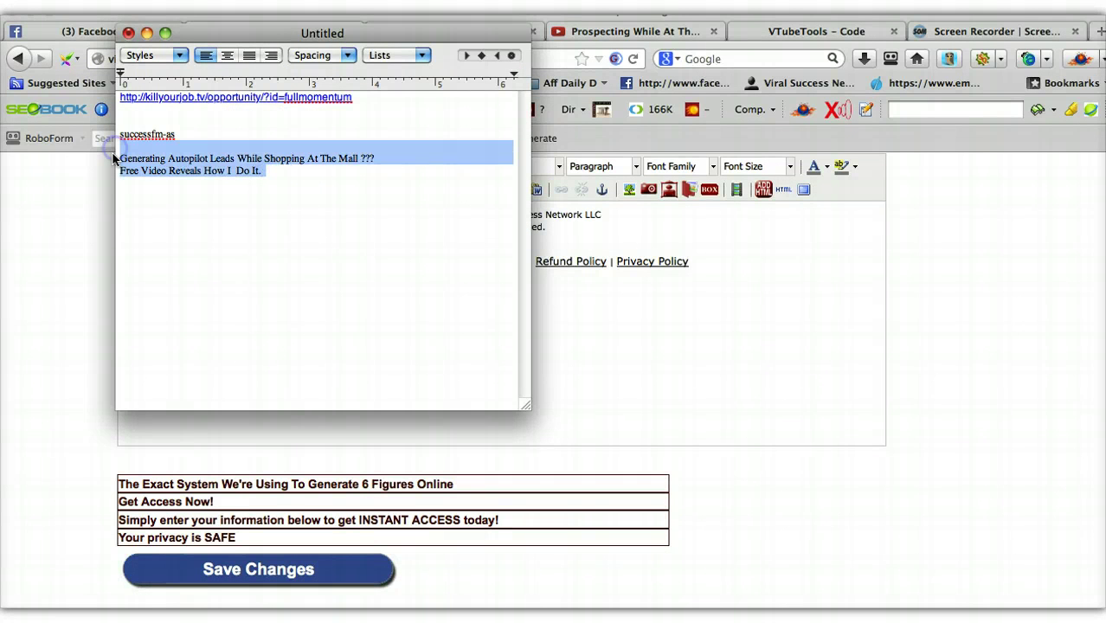
left_click(740, 424)
Paste the headline into the first headline field, trim its leading space, save, and show Advanced Settings
triple_click(208, 484)
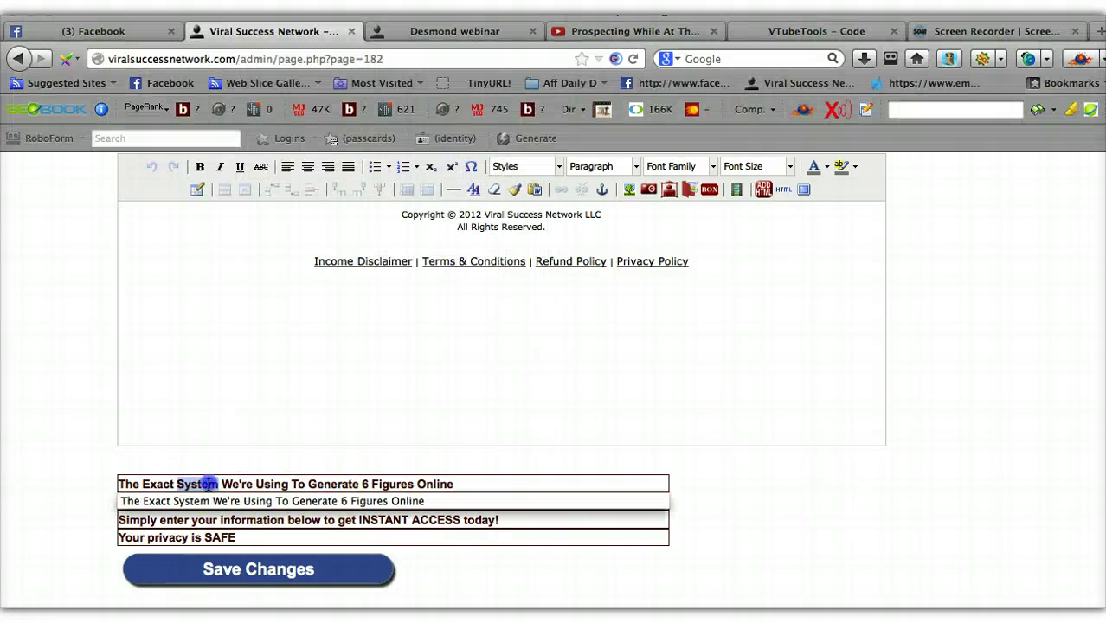
key("super+v")
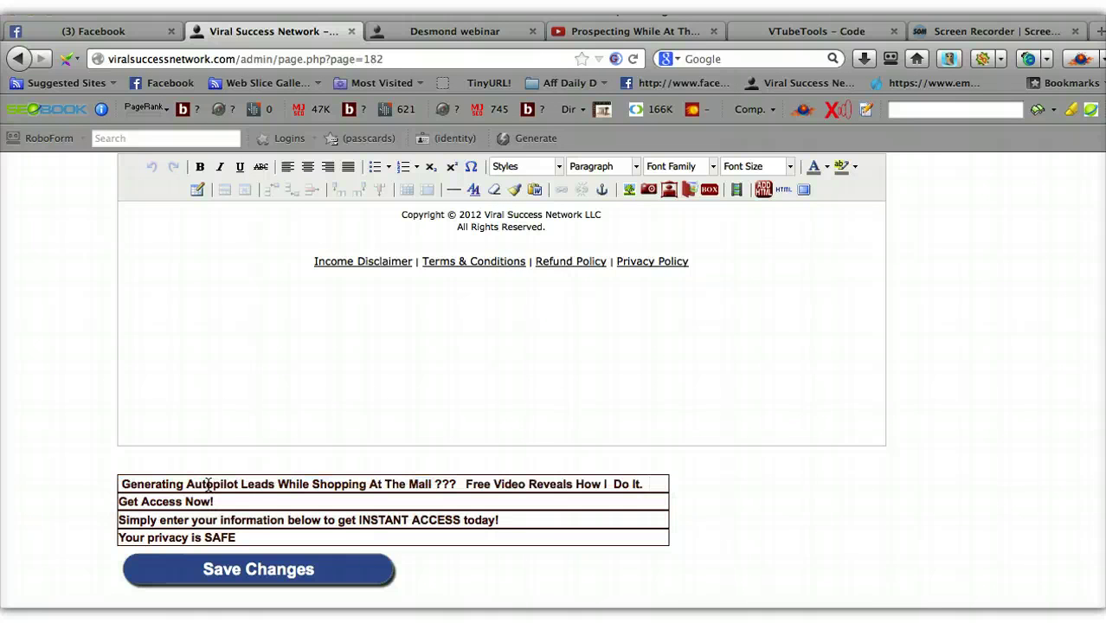
left_click(164, 479)
key("BackSpace")
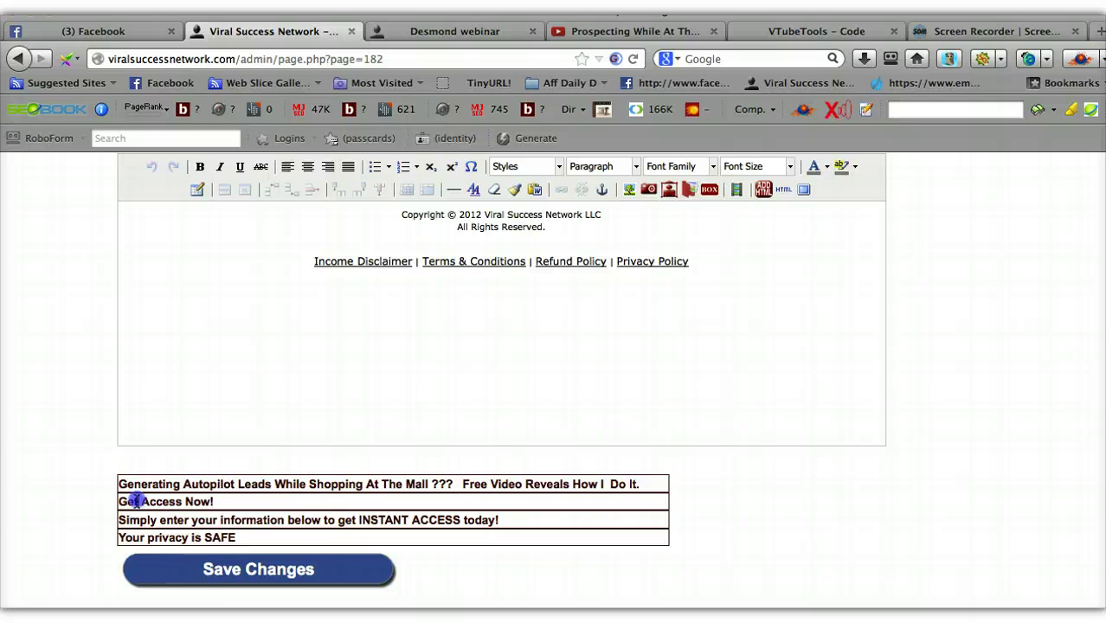
left_click_drag(139, 502, 230, 537)
left_click(277, 571)
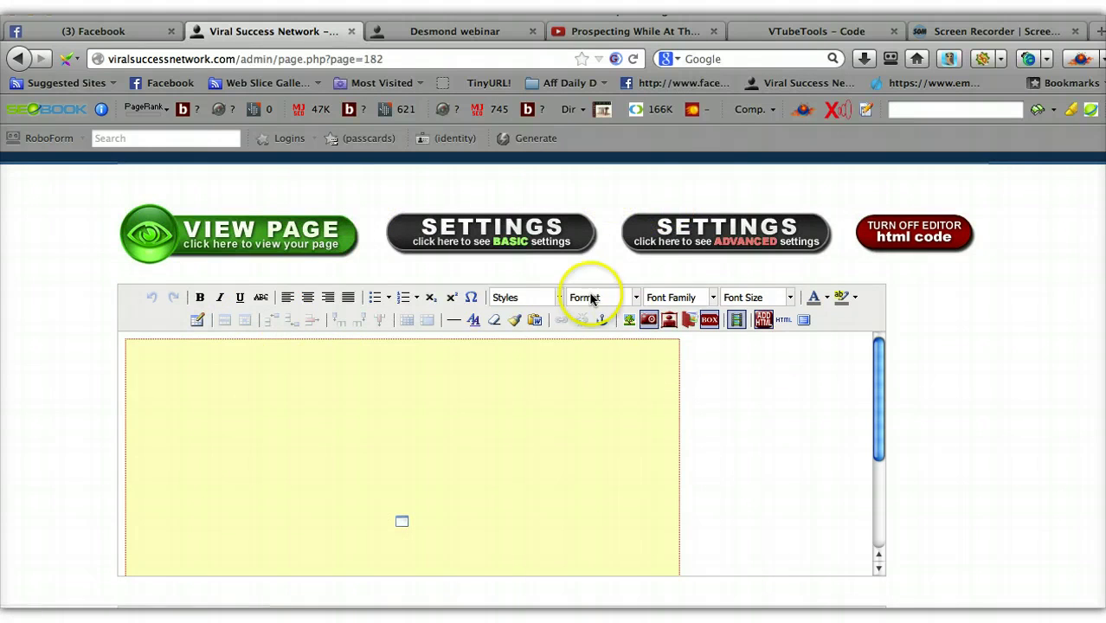
left_click(723, 239)
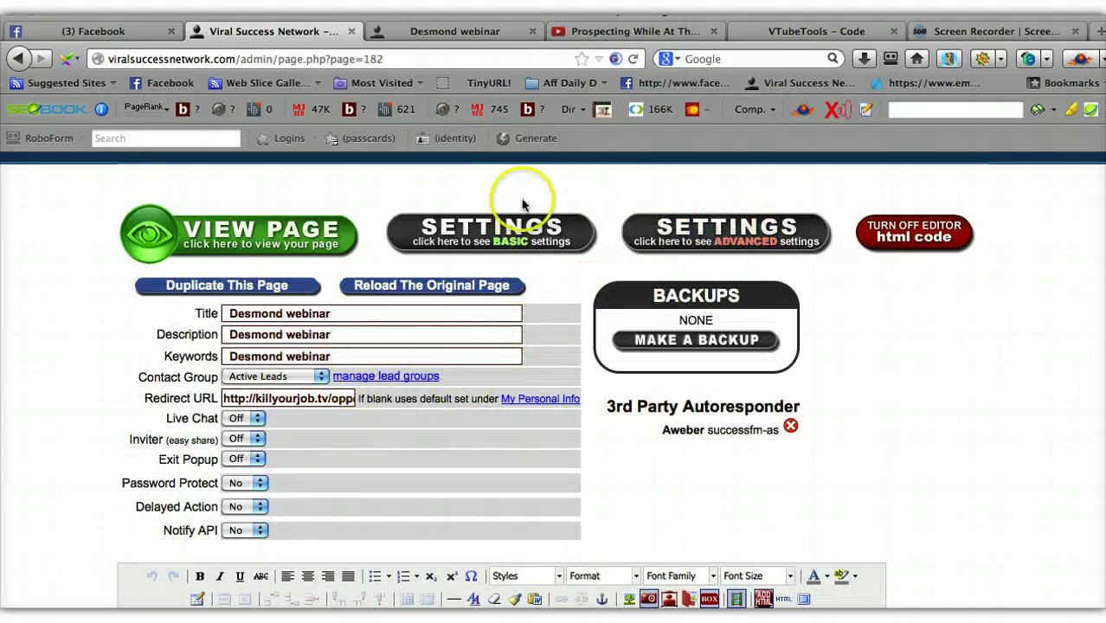
Replace the page title 'Desmond webinar' with 'Leads Leads Leads' and use it for description and keywords
left_click_drag(346, 312, 189, 306)
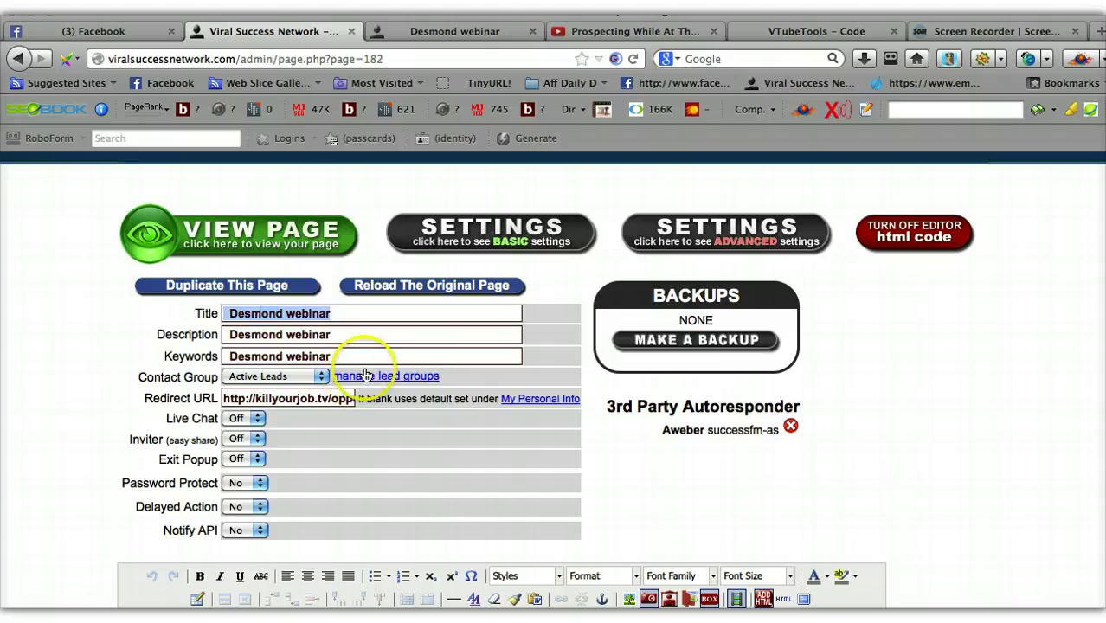
left_click(351, 328)
left_click(226, 314)
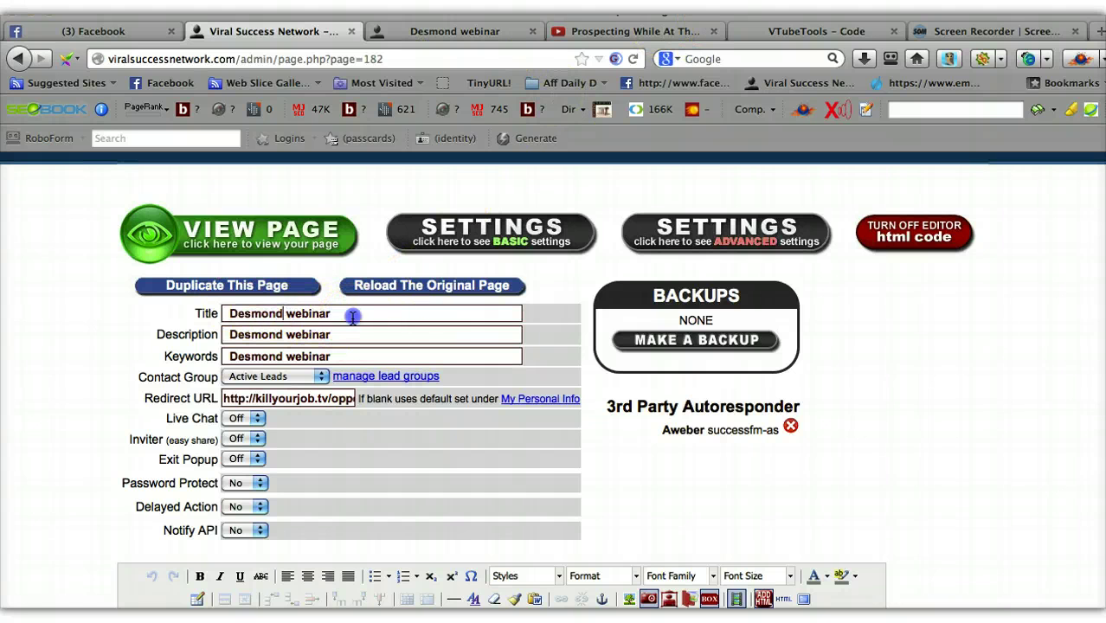
left_click_drag(350, 315, 233, 313)
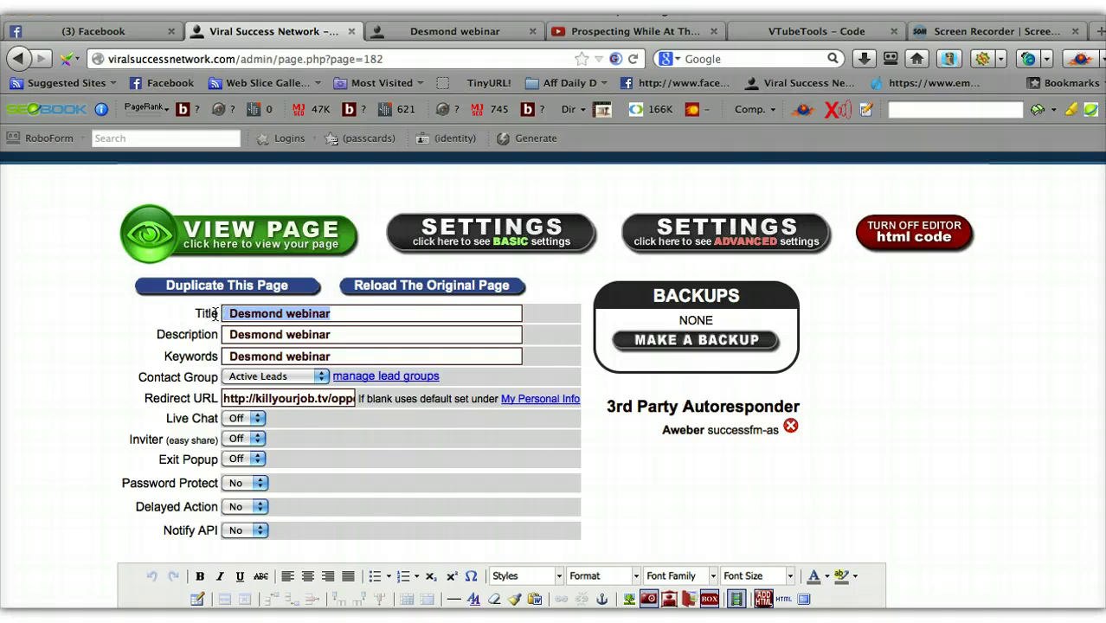
type("ge")
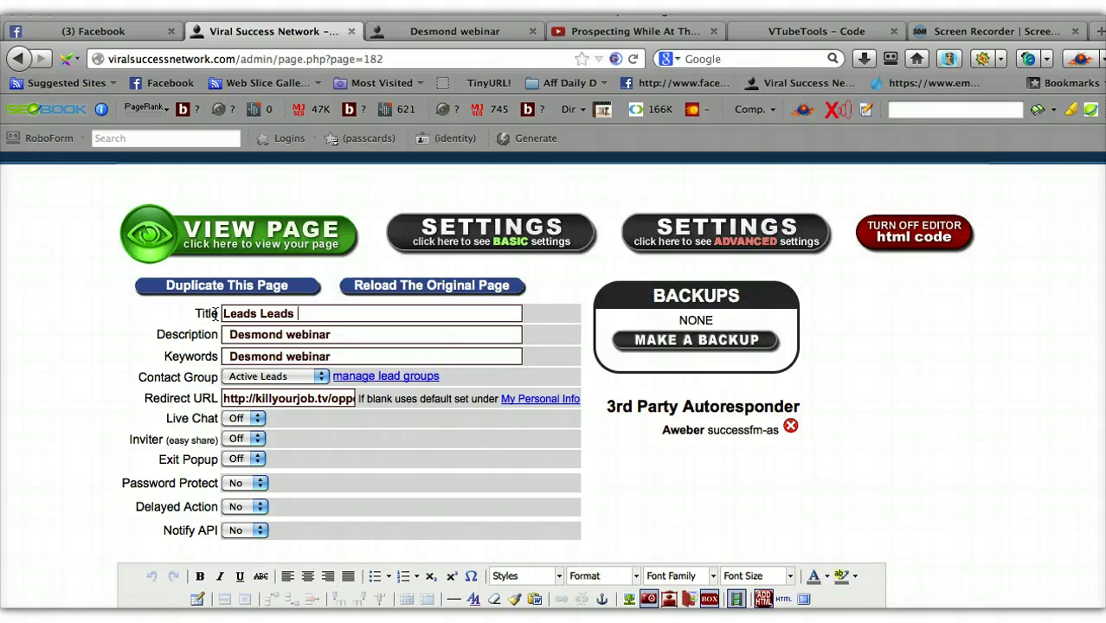
type("s")
triple_click(266, 315)
key("ctrl+c")
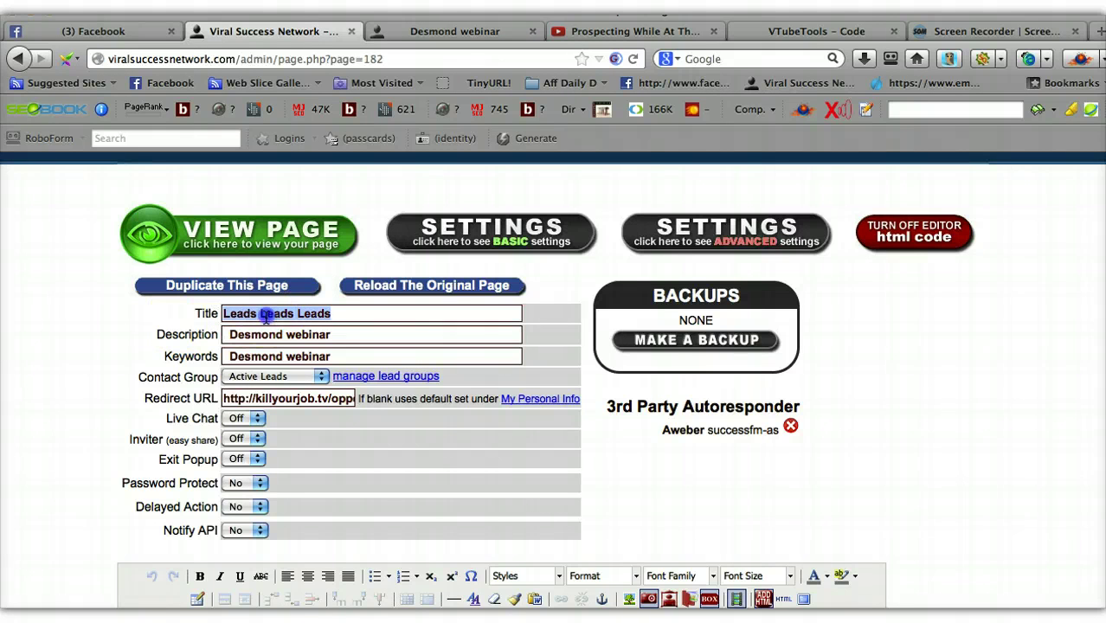
left_click(262, 335)
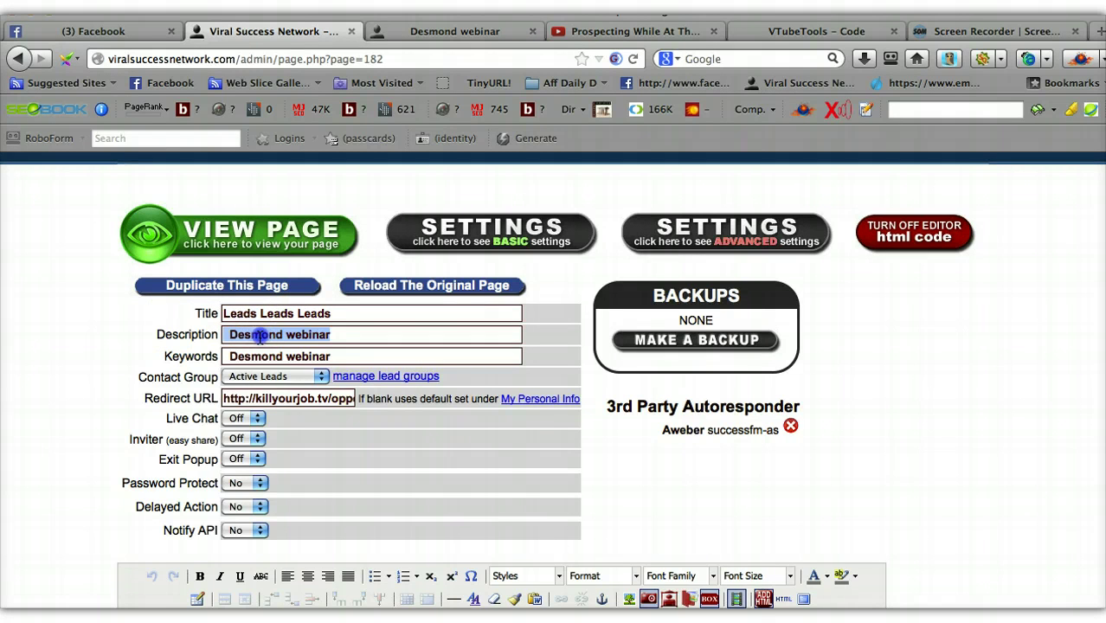
key("ctrl+v")
double_click(276, 358)
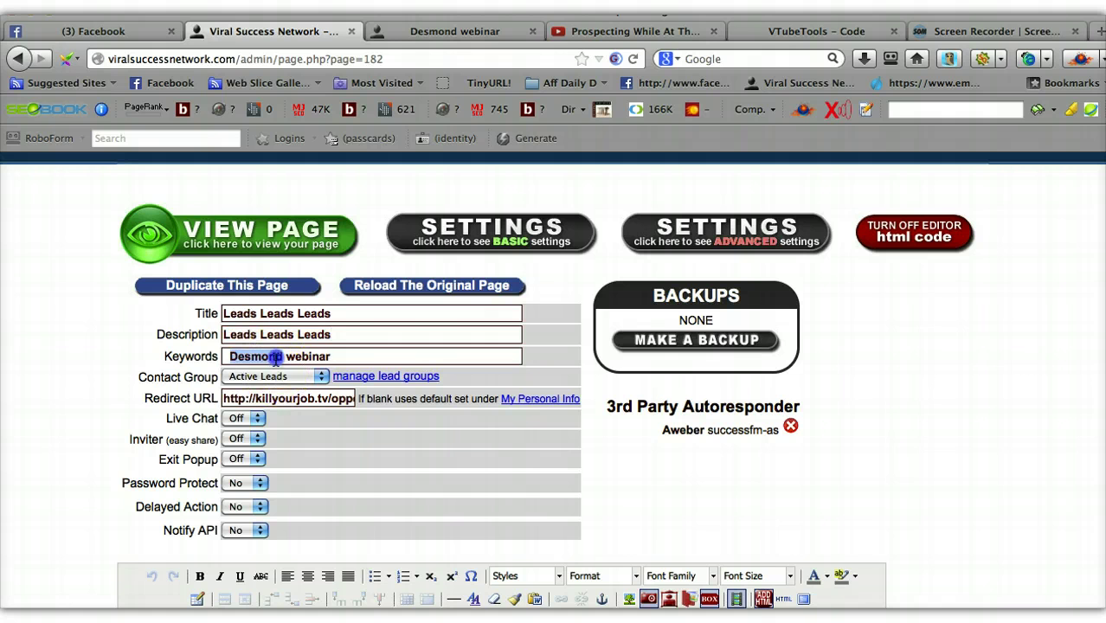
key("ctrl+v")
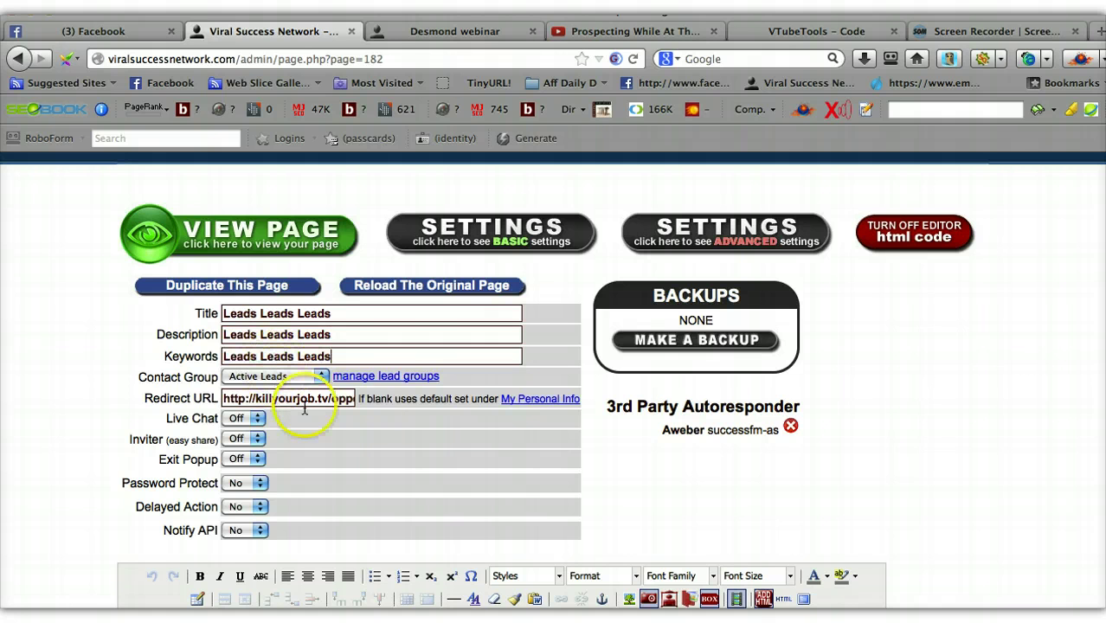
Copy the killyourjob.tv link from the notes and paste it as the Redirect URL
left_click(312, 398)
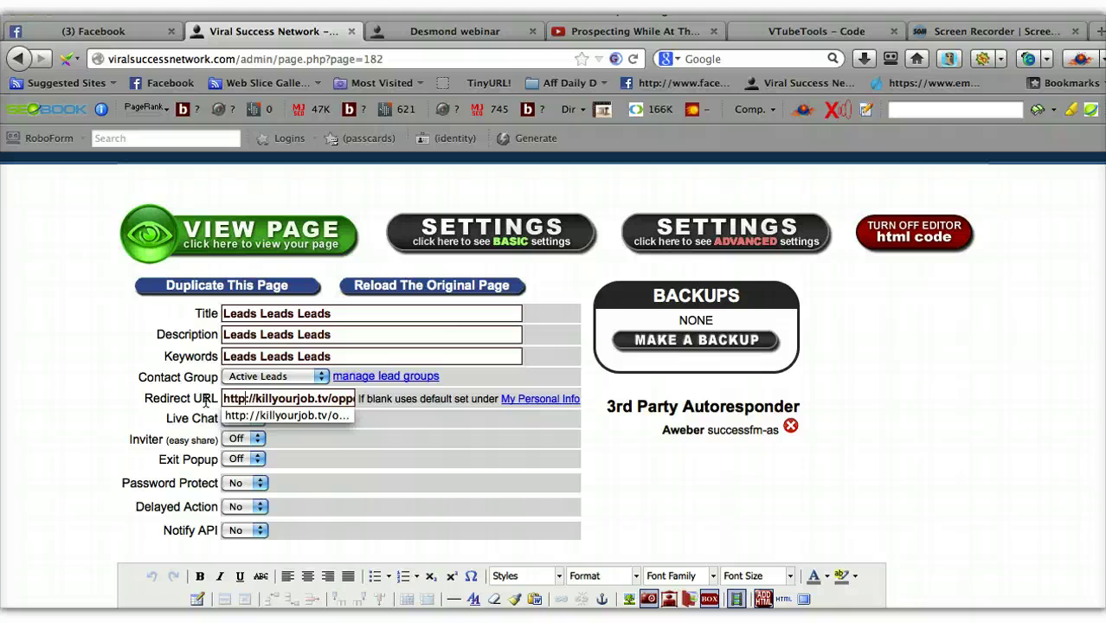
left_click(365, 597)
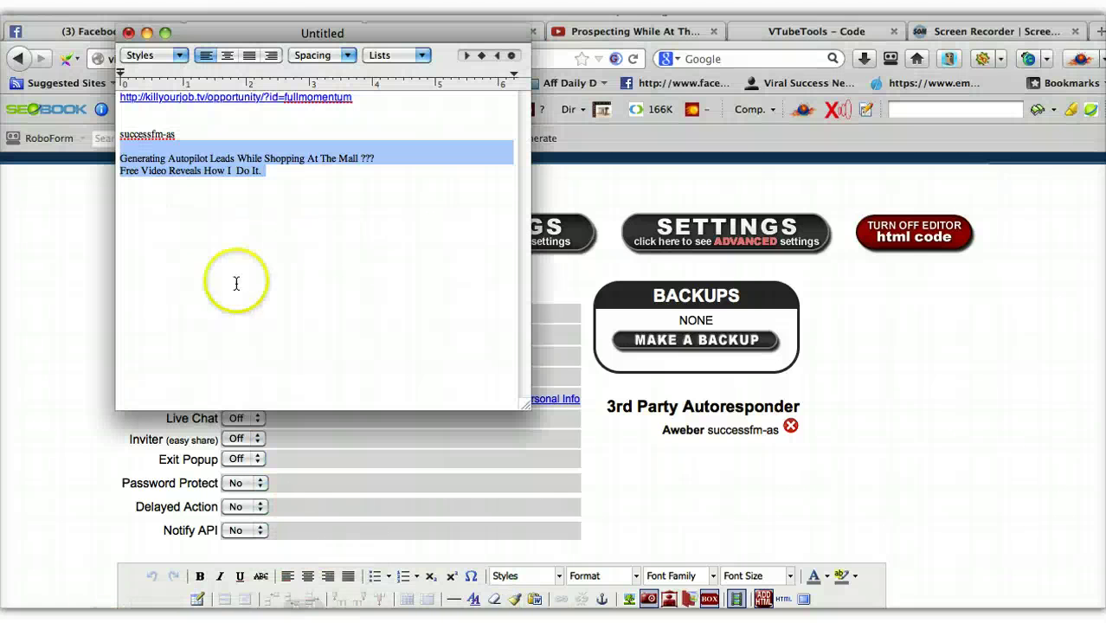
left_click(260, 247)
left_click_drag(374, 98, 174, 87)
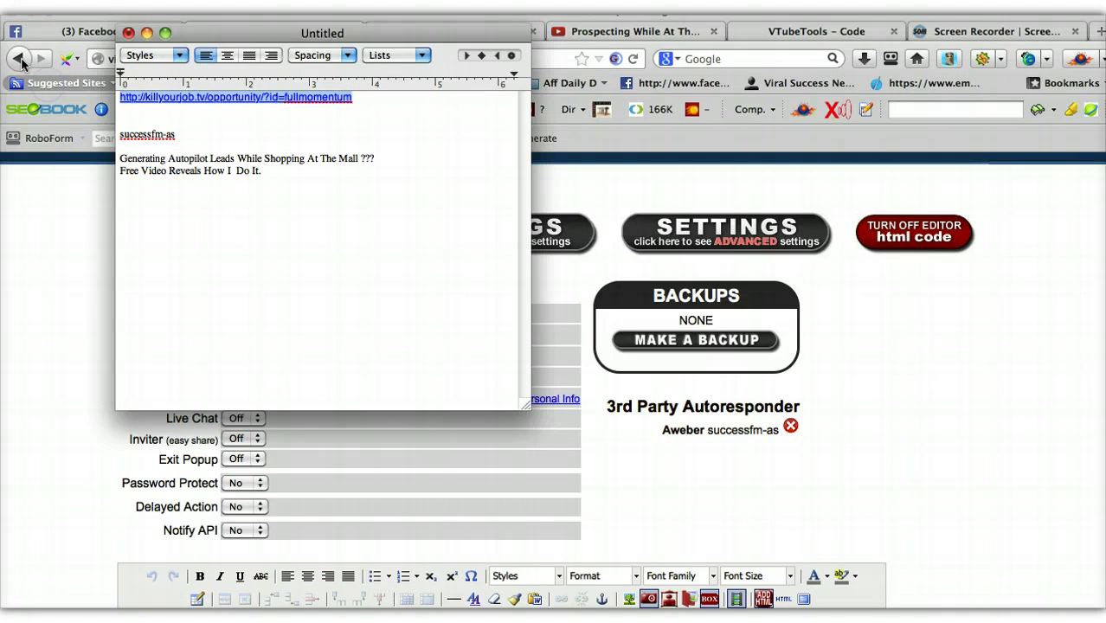
left_click(163, 371)
left_click(41, 425)
left_click(314, 395)
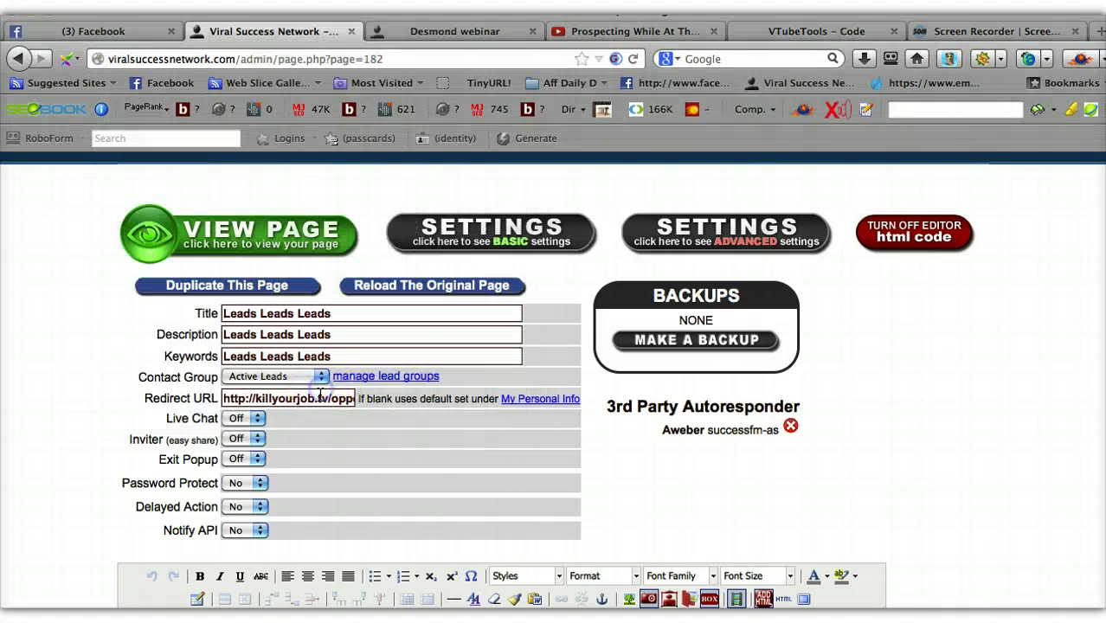
triple_click(320, 394)
key("ctrl+v")
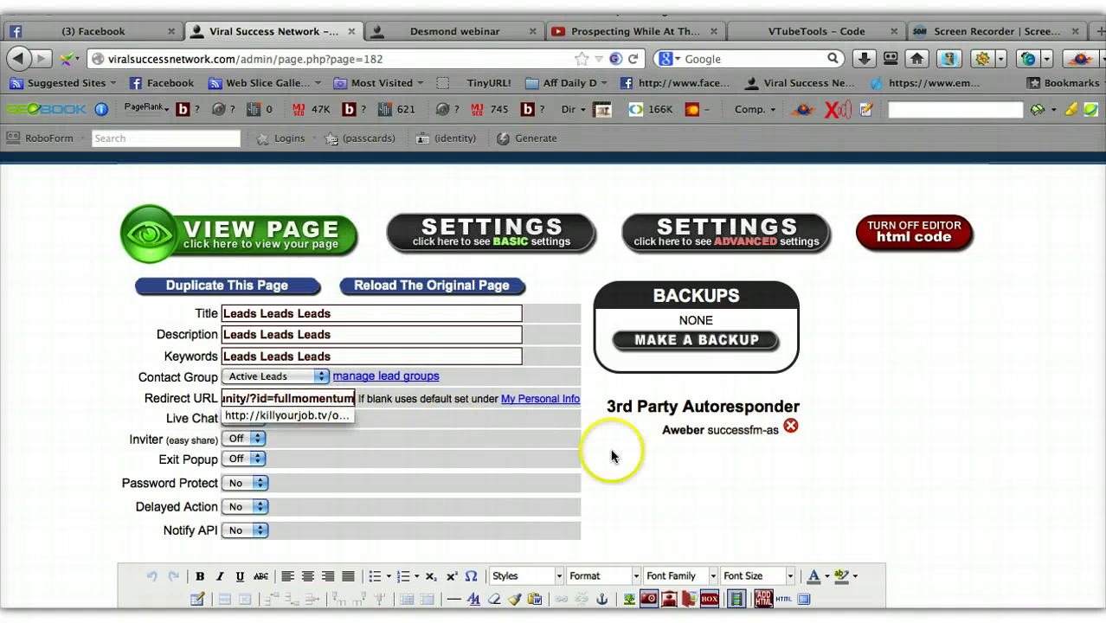
left_click(676, 514)
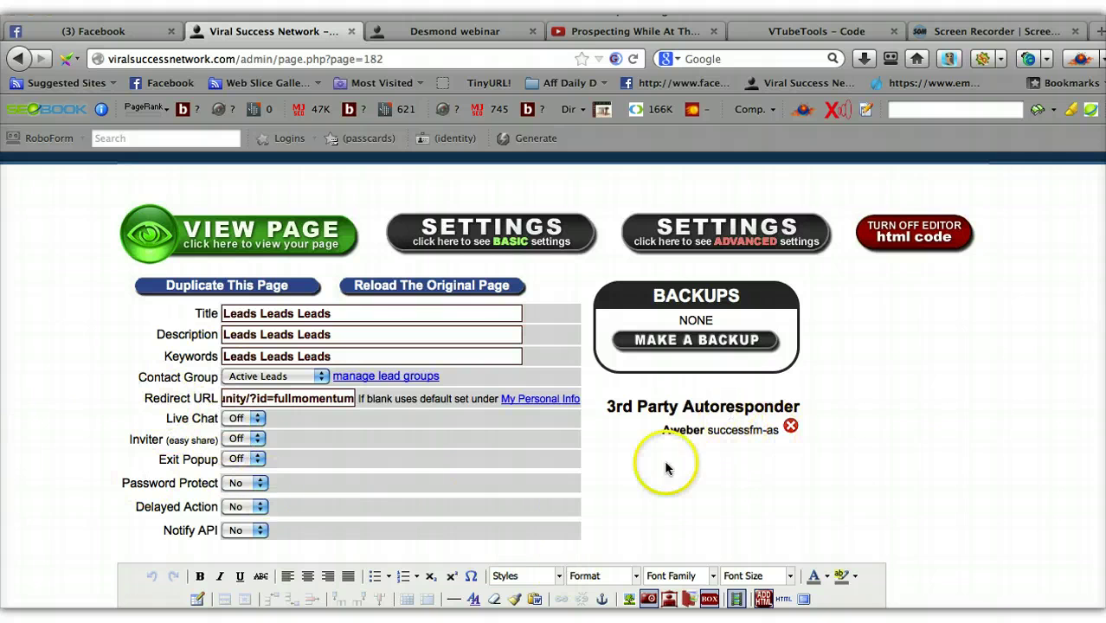
Save the page changes and return to the page's Advanced Settings
scroll(902, 467, "down", 10)
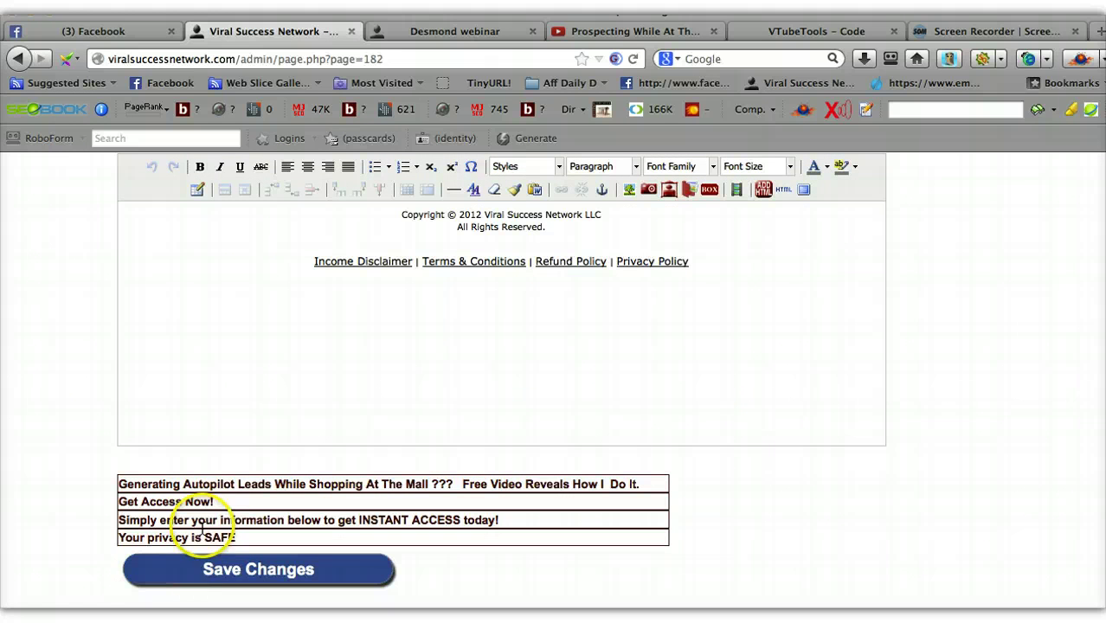
left_click(210, 572)
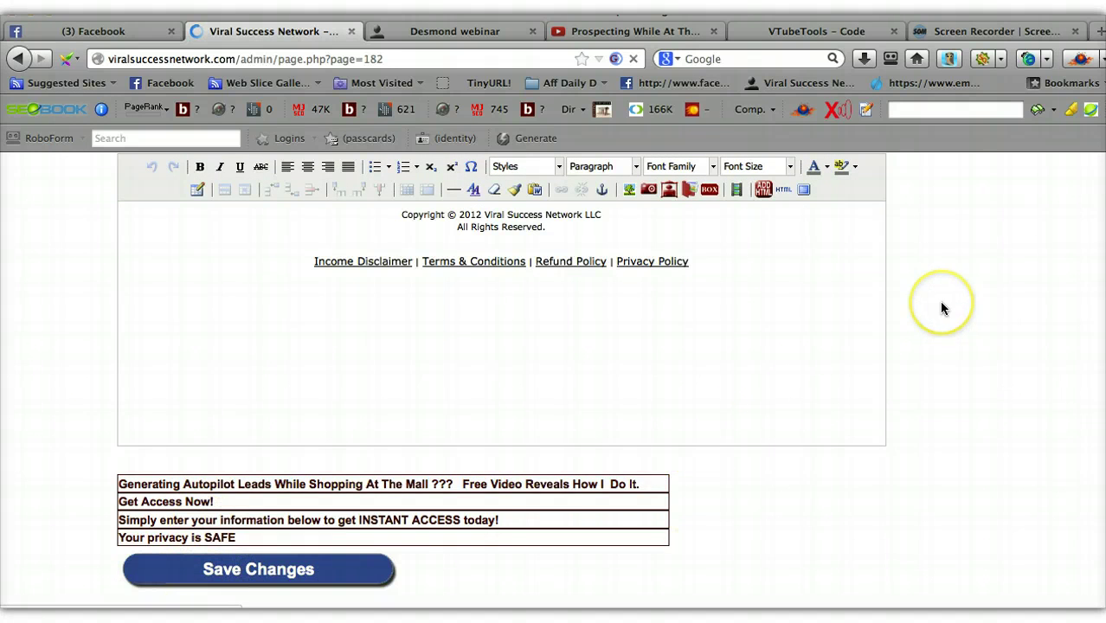
scroll(987, 351, "down", 5)
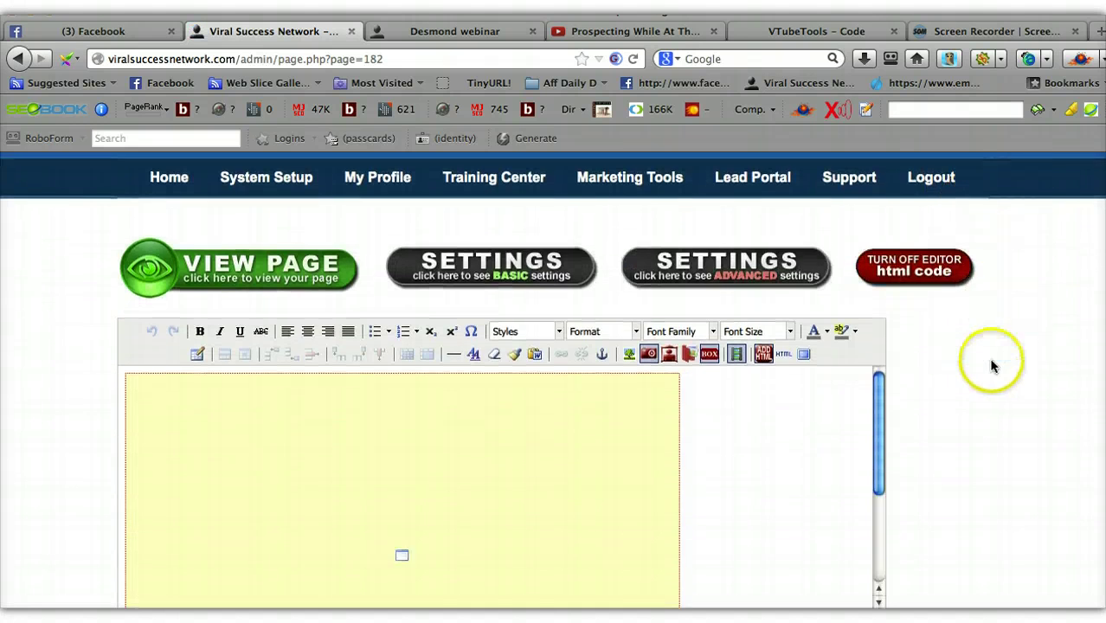
scroll(997, 337, "up", 5)
left_click(697, 279)
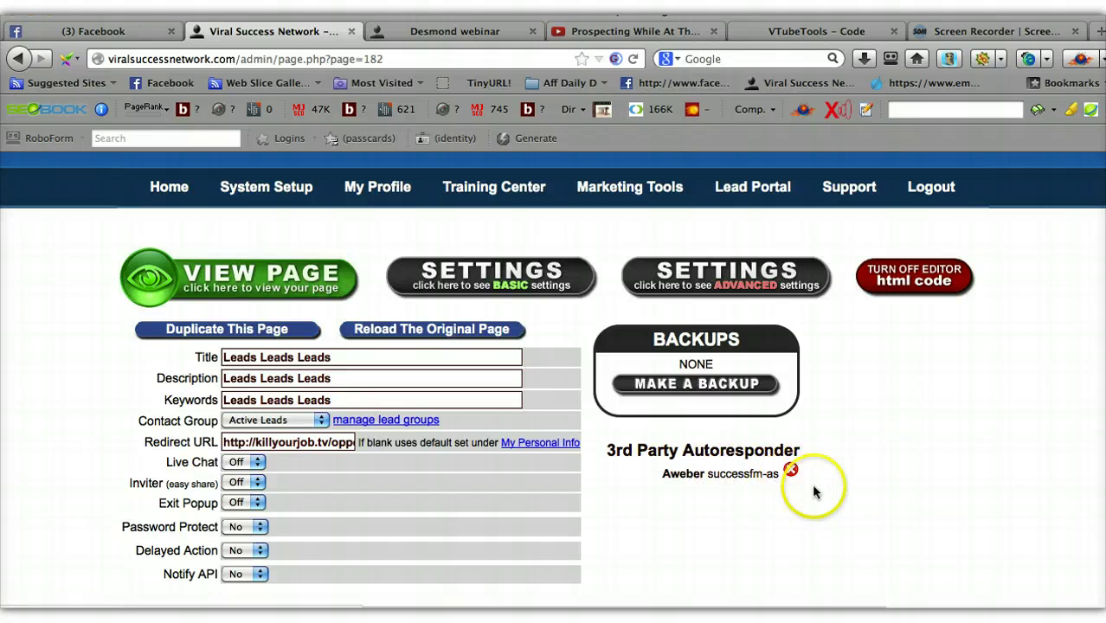
Delete the existing Aweber autoresponder and start a new third-party setup with Aweber
left_click(790, 470)
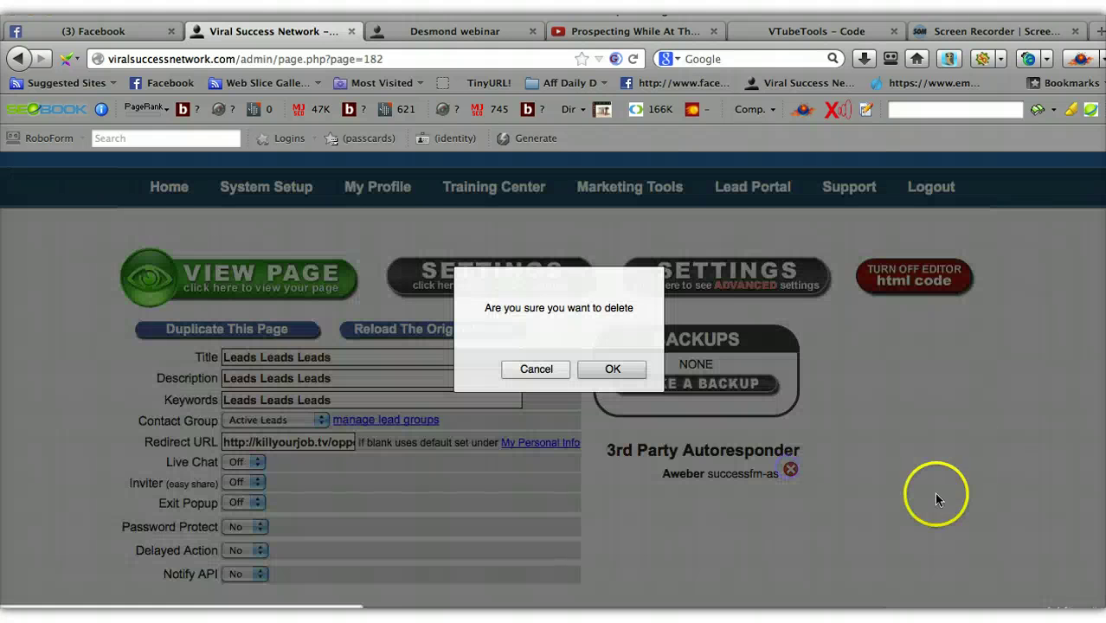
left_click(610, 368)
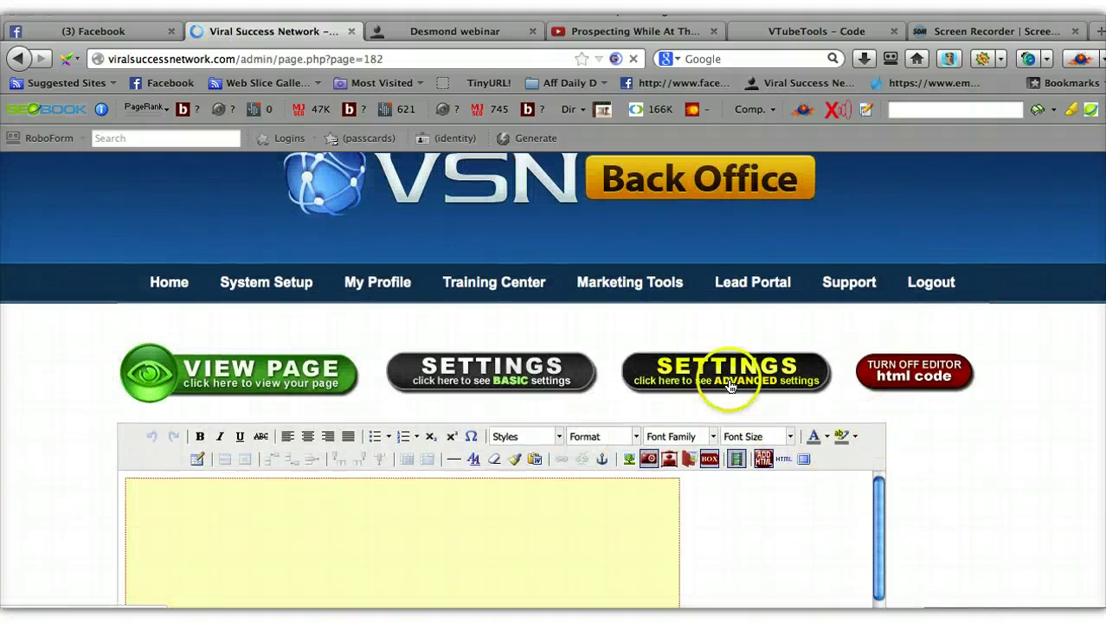
left_click(730, 386)
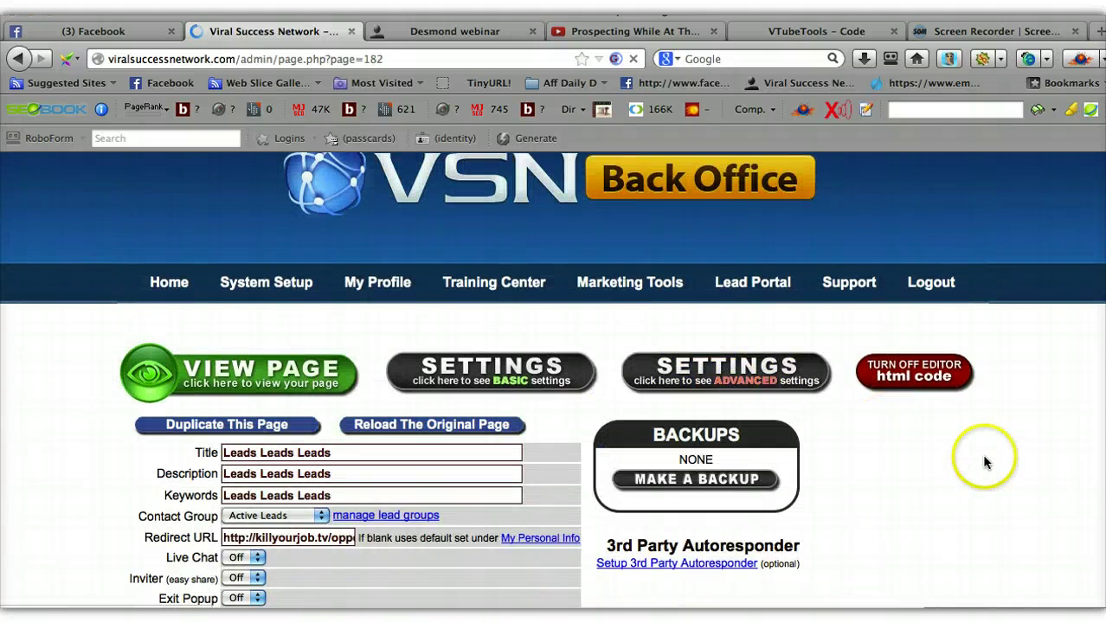
scroll(987, 459, "down", 3)
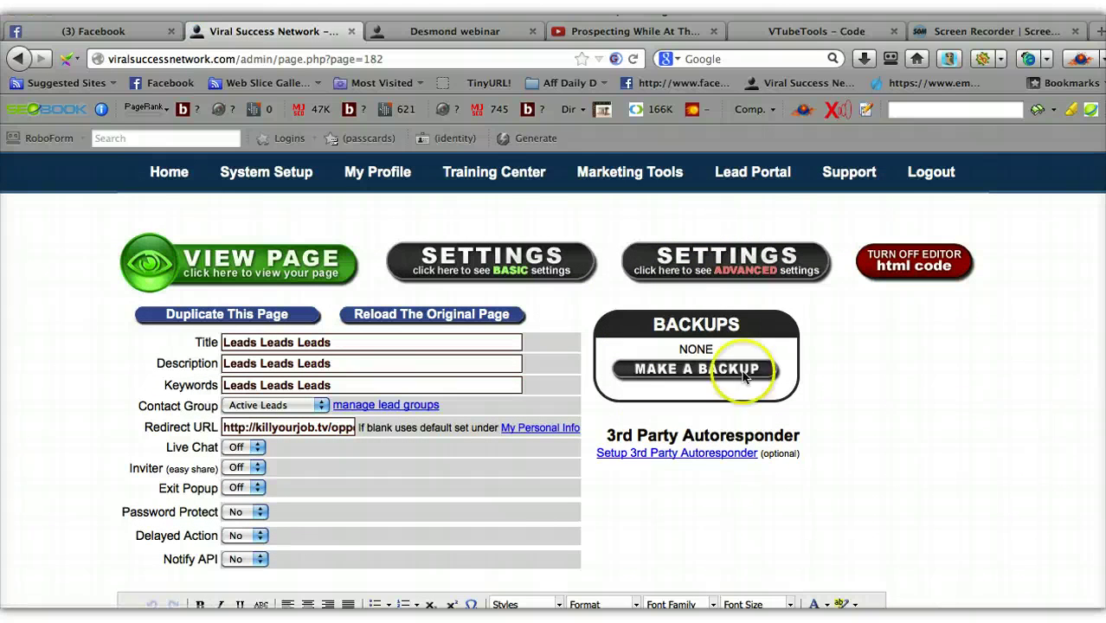
left_click(678, 454)
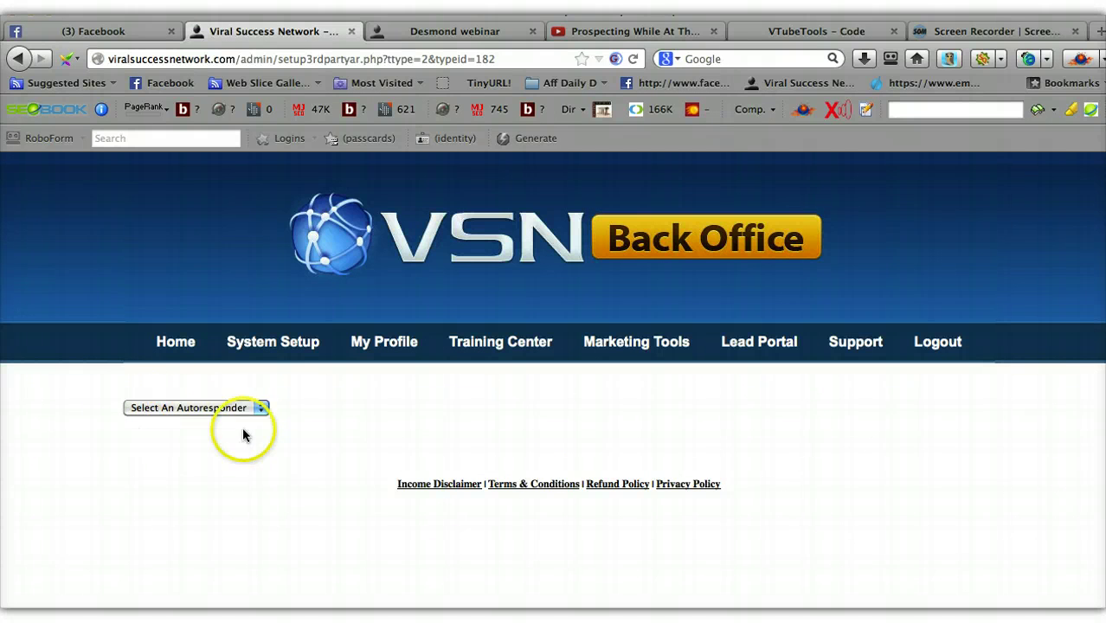
left_click(194, 408)
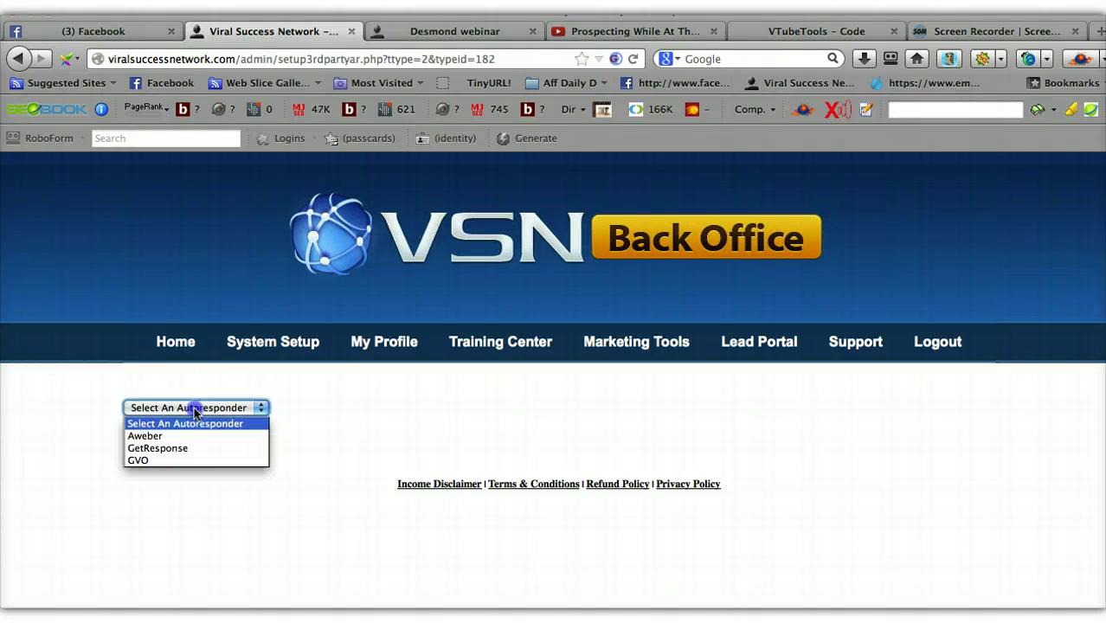
left_click(159, 436)
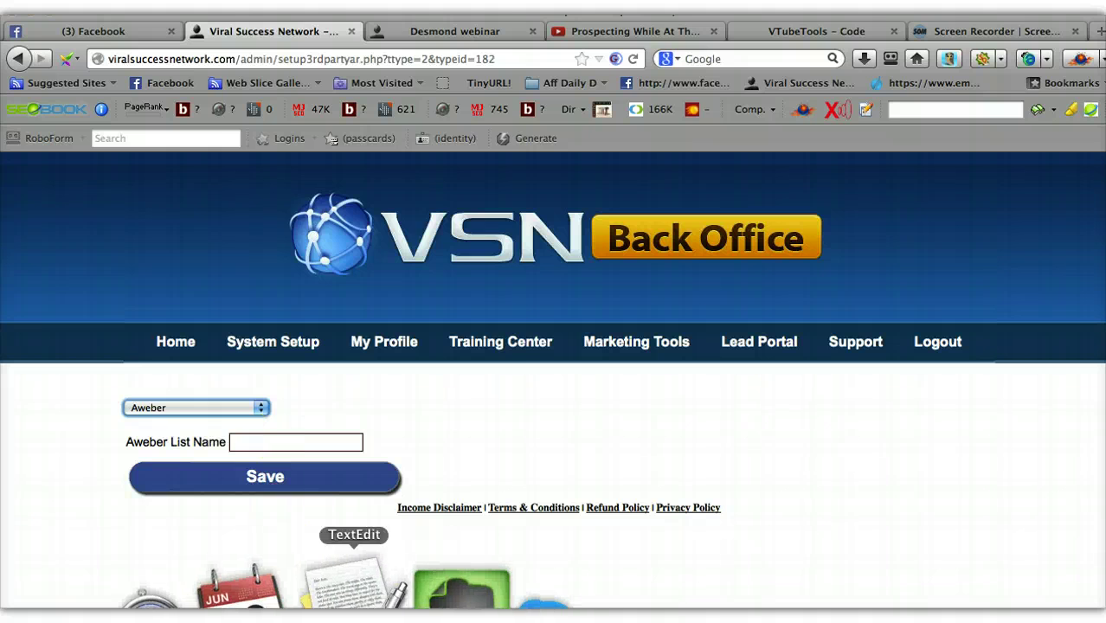
Enter 'successfm-as' as the Aweber list name and save the setting
left_click(351, 588)
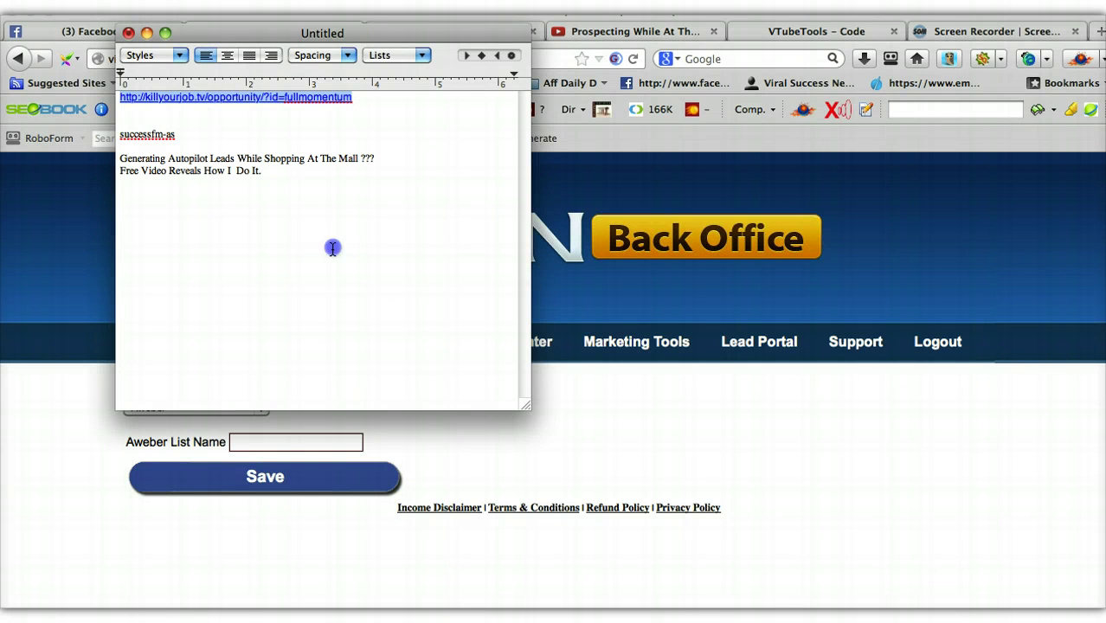
left_click_drag(176, 136, 114, 136)
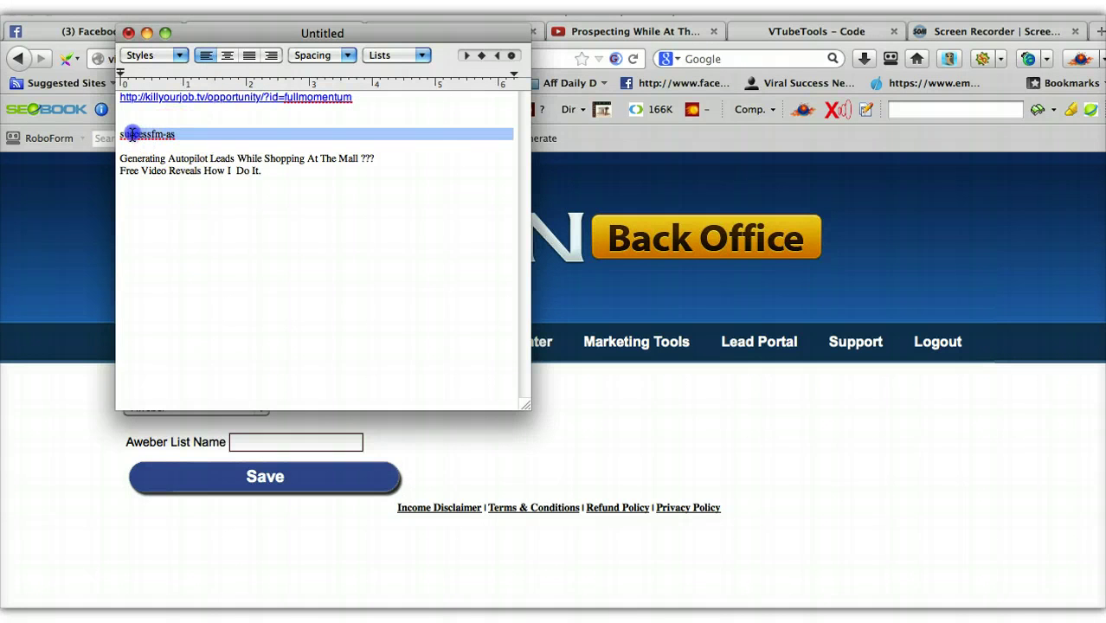
left_click(180, 567)
left_click(273, 439)
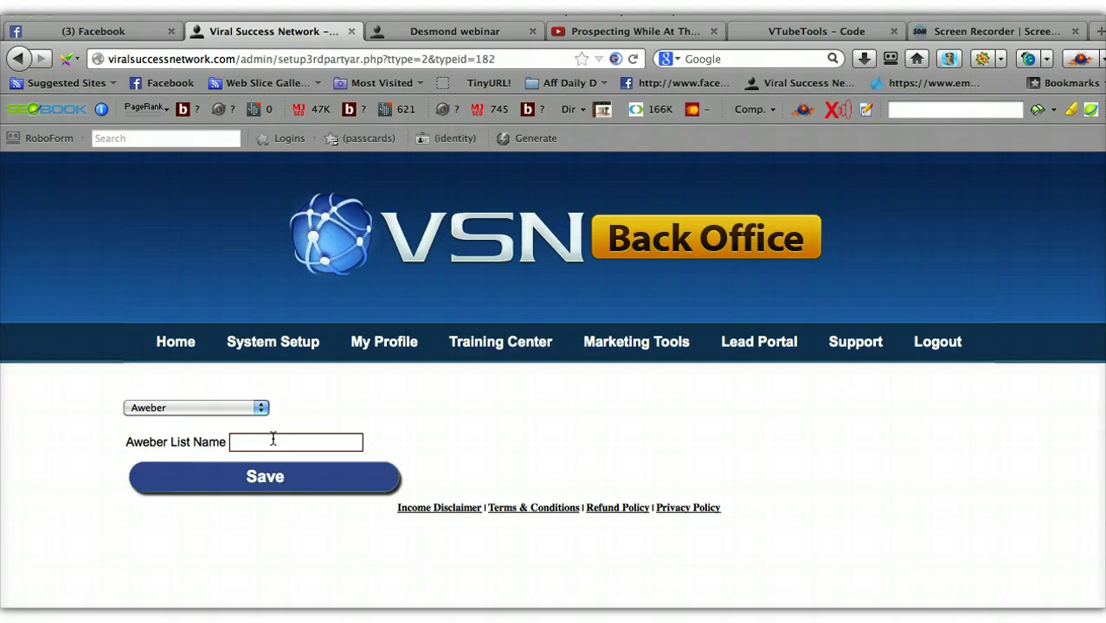
type("successfm-as")
left_click(316, 455)
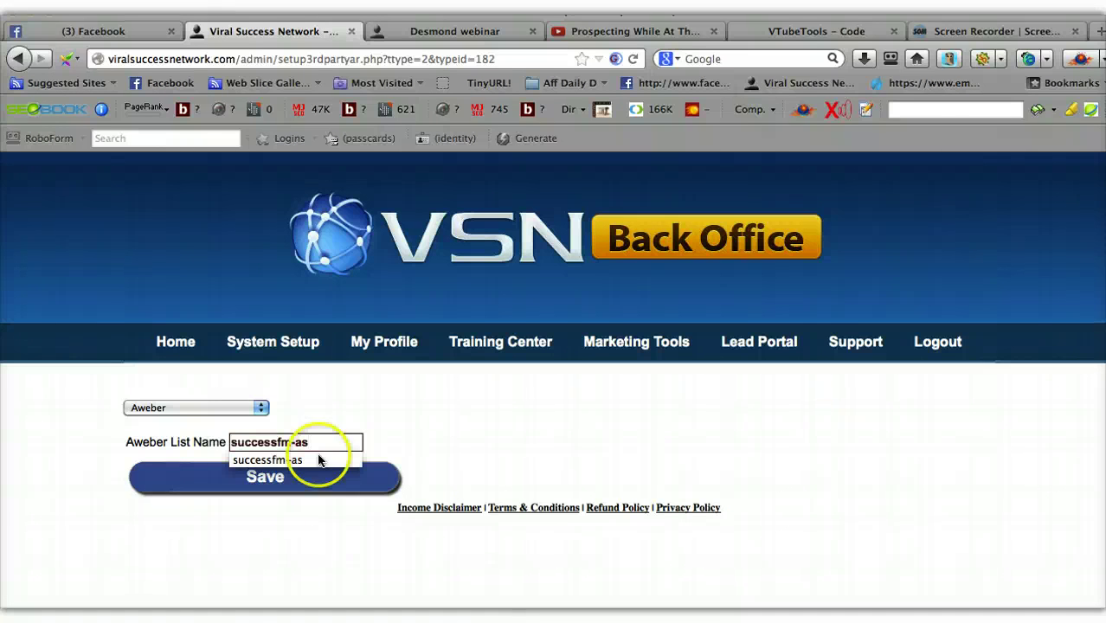
left_click(264, 559)
left_click(315, 340)
mouse_move(273, 342)
left_click(53, 527)
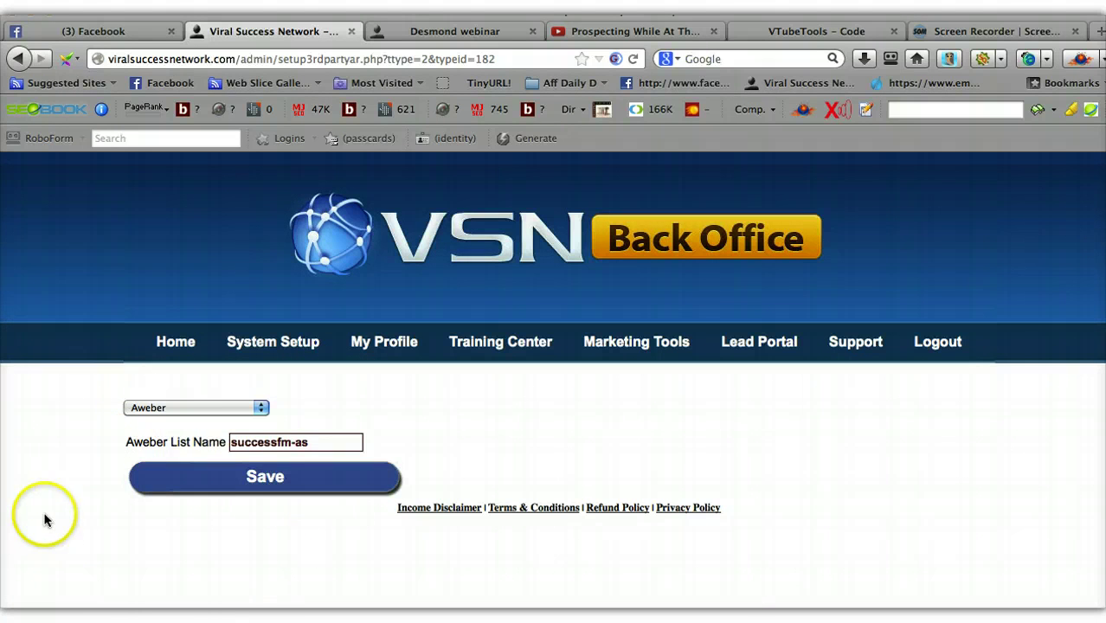
left_click(250, 496)
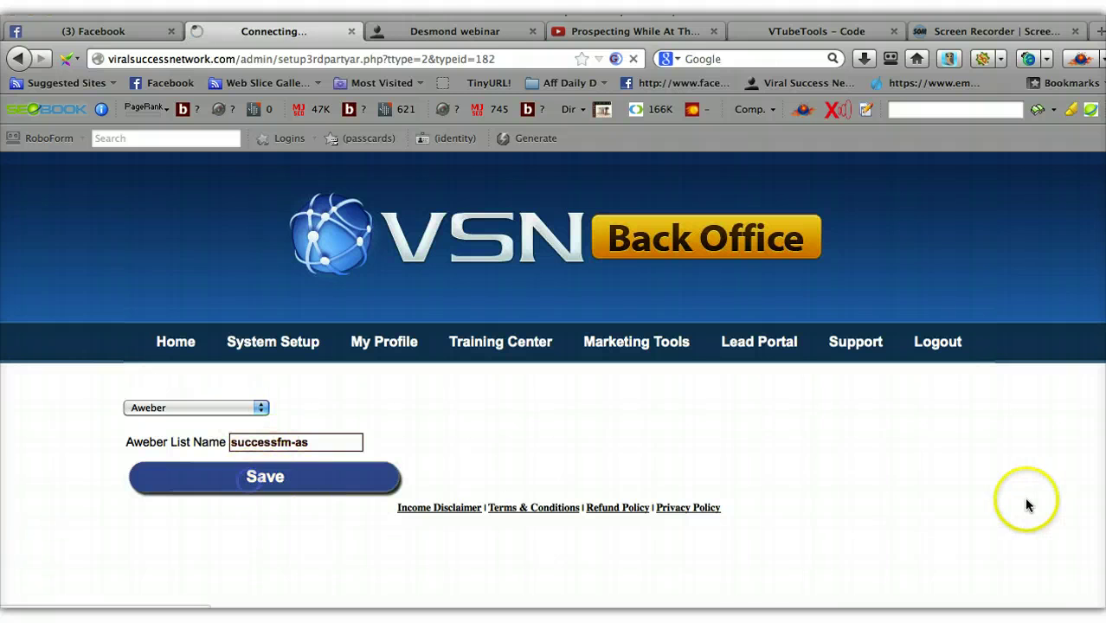
Save the capture page with its mall-video headlines and opt-in text
scroll(985, 506, "down", 5)
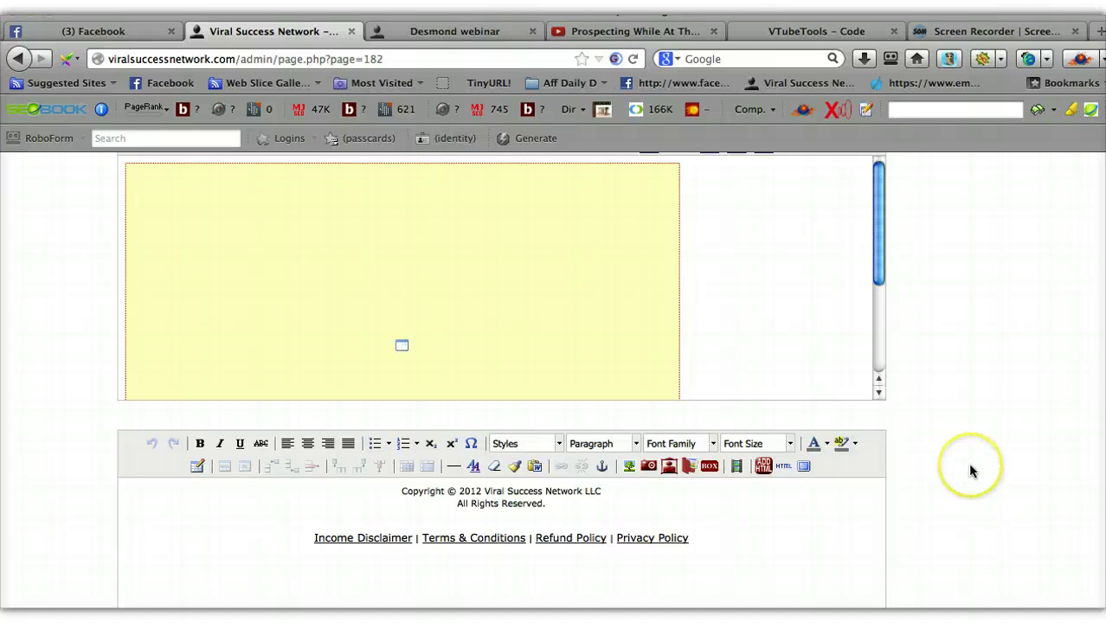
scroll(970, 468, "down", 4)
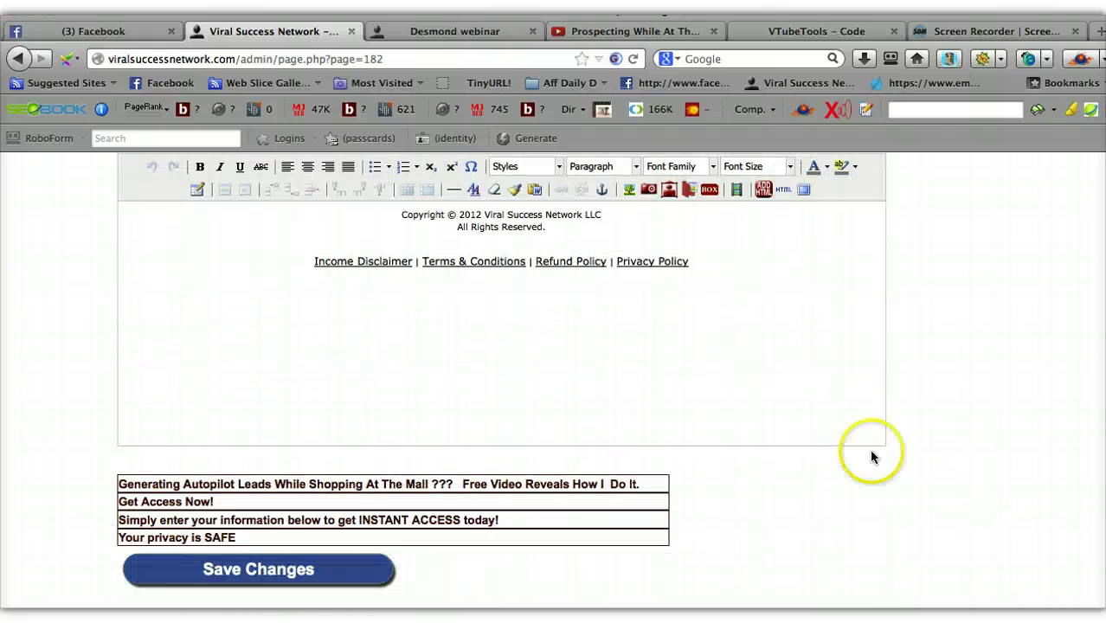
left_click(230, 570)
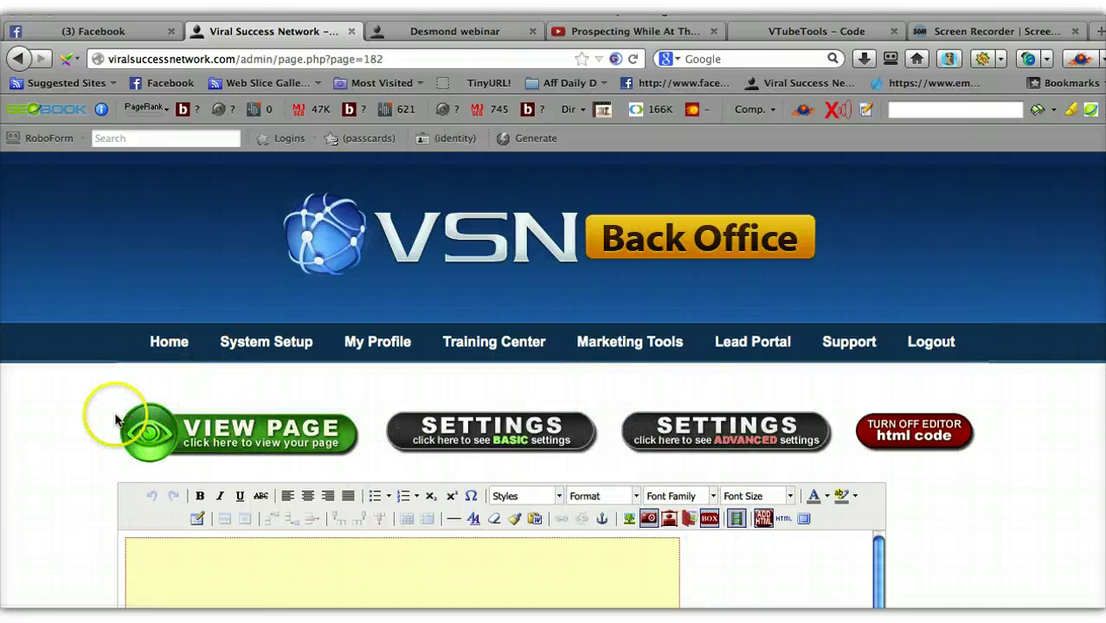
Open the live 'Leads Leads Leads' page in a new window and pause its autoplaying video
right_click(223, 433)
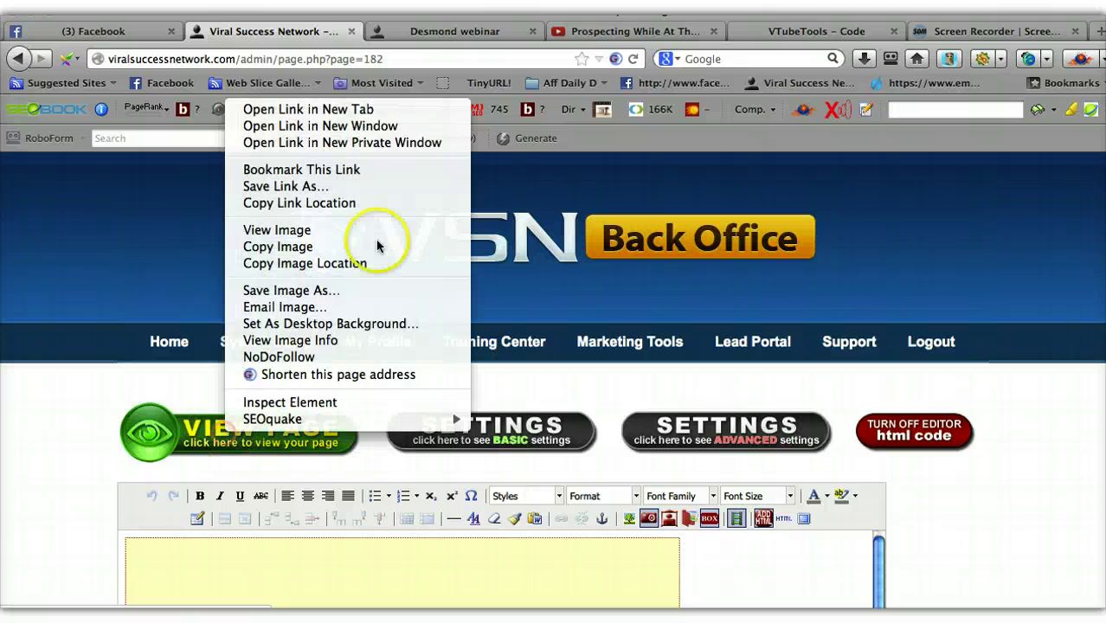
left_click(333, 110)
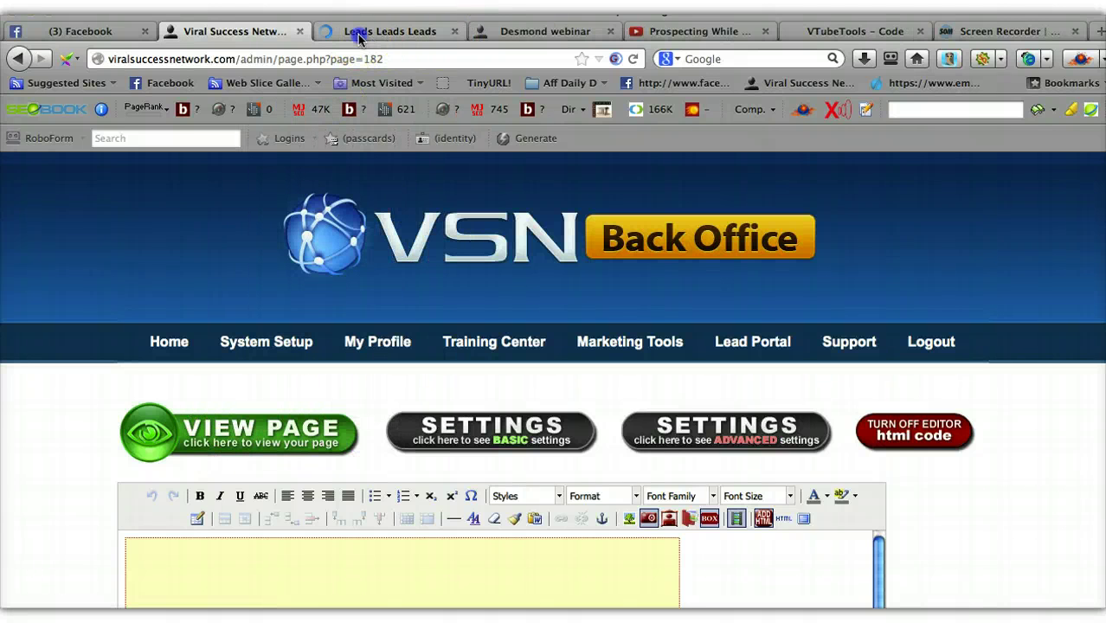
left_click(359, 34)
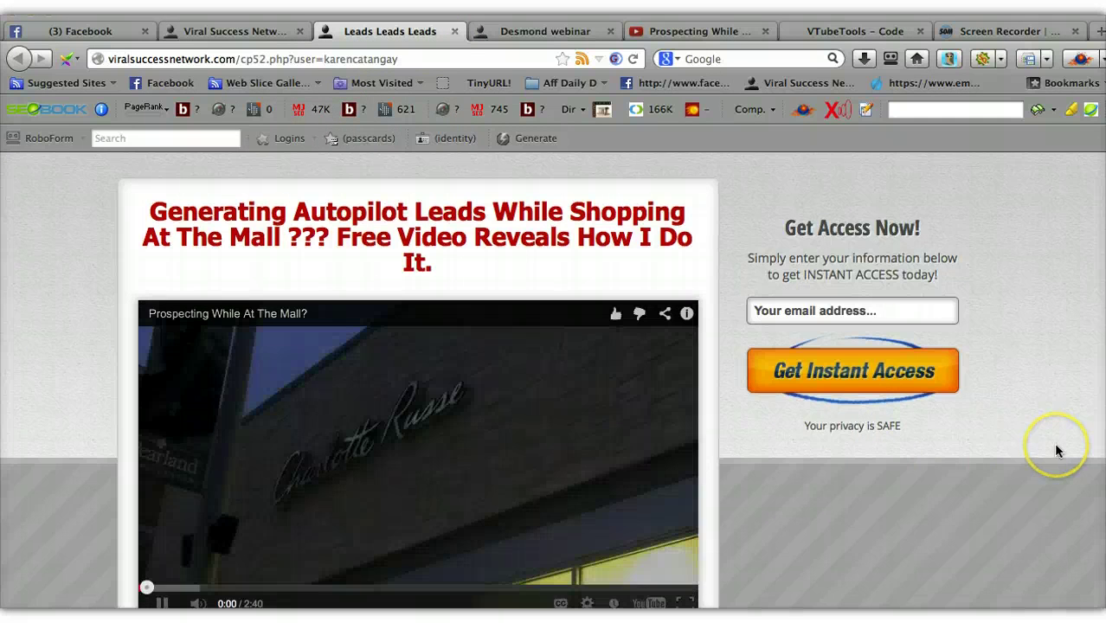
scroll(1056, 450, "down", 1)
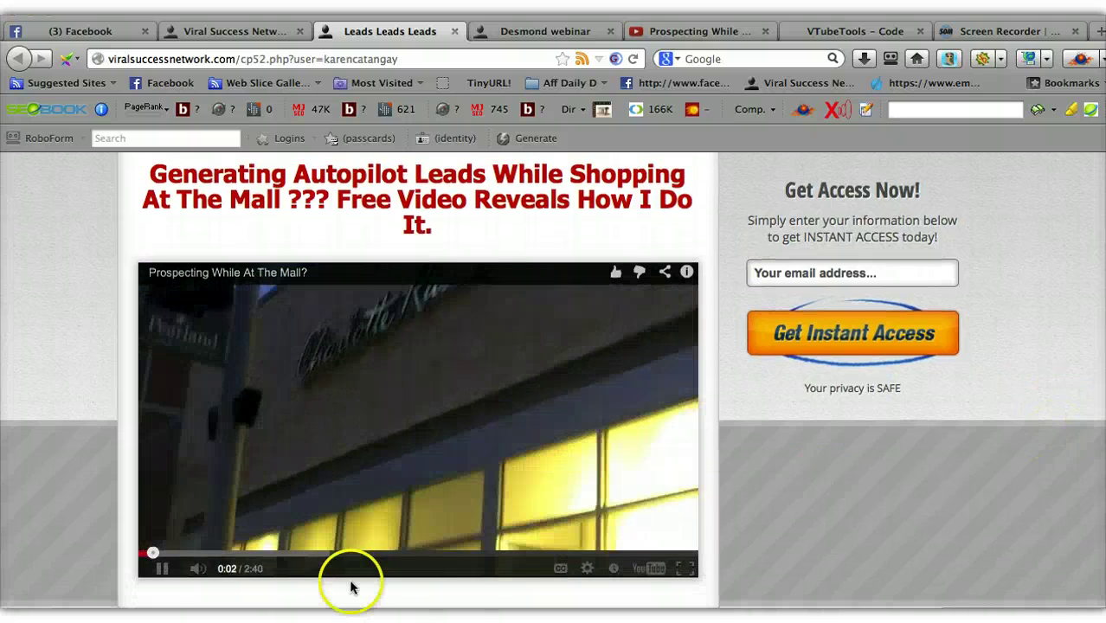
left_click(162, 568)
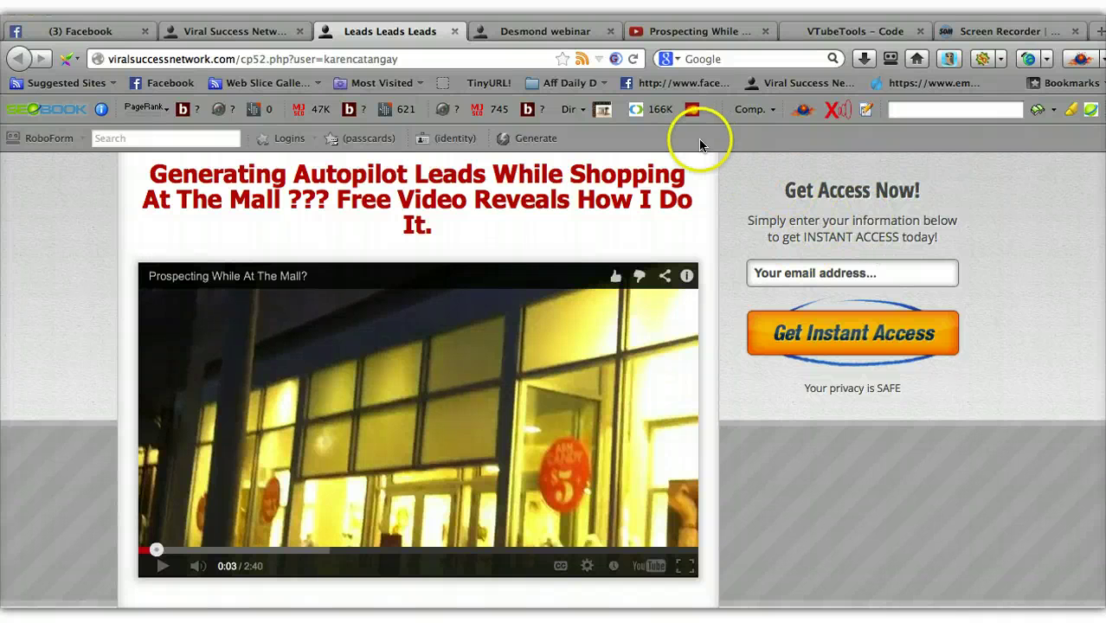
left_click(351, 58)
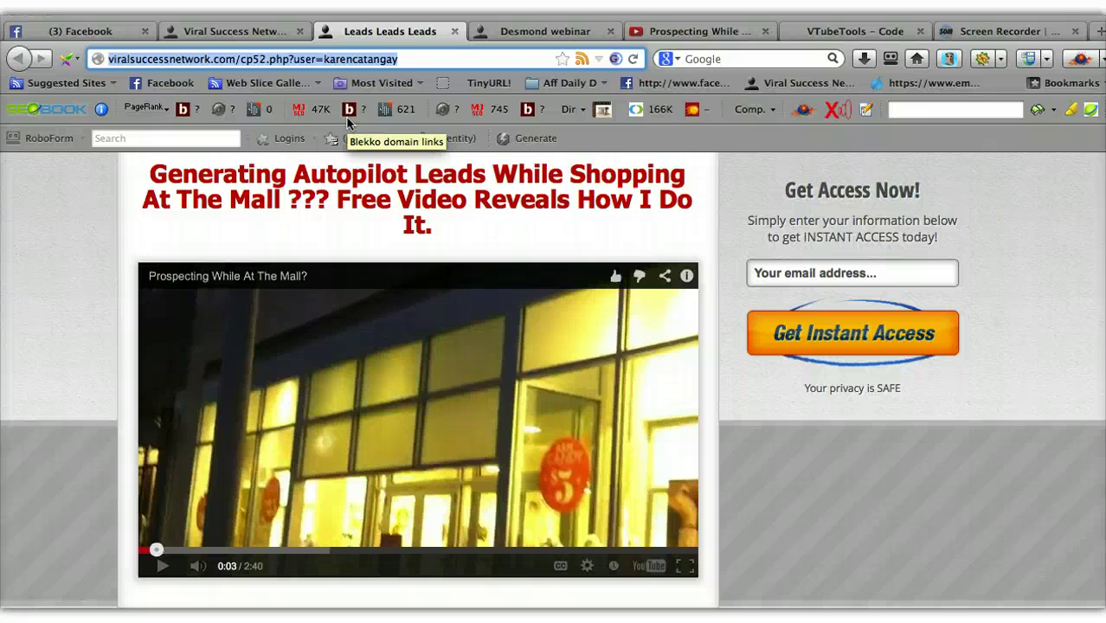
left_click(253, 371)
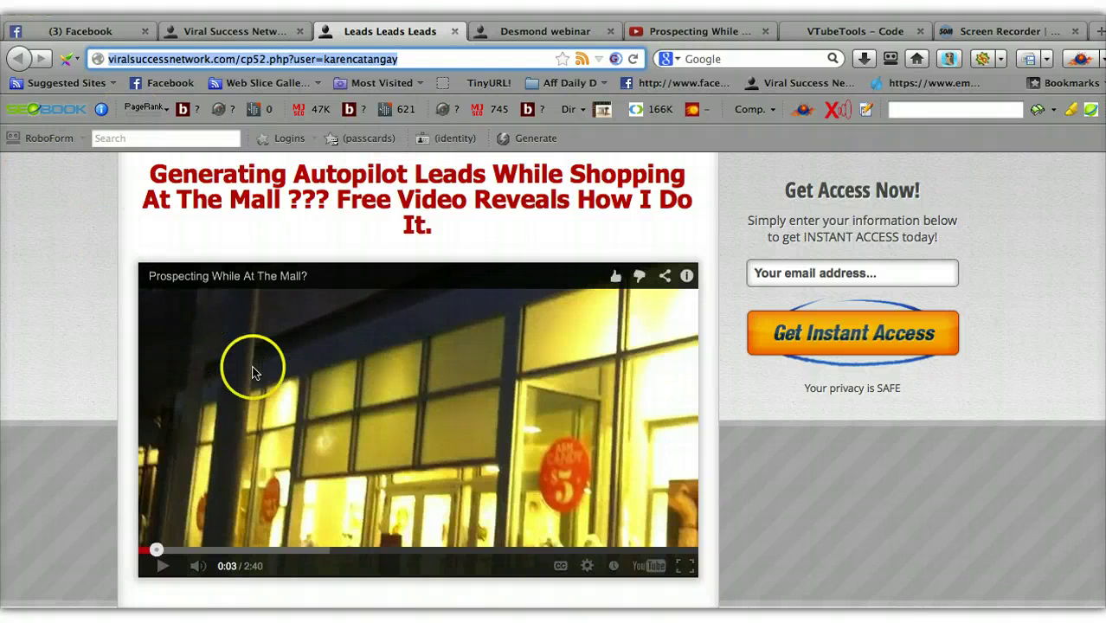